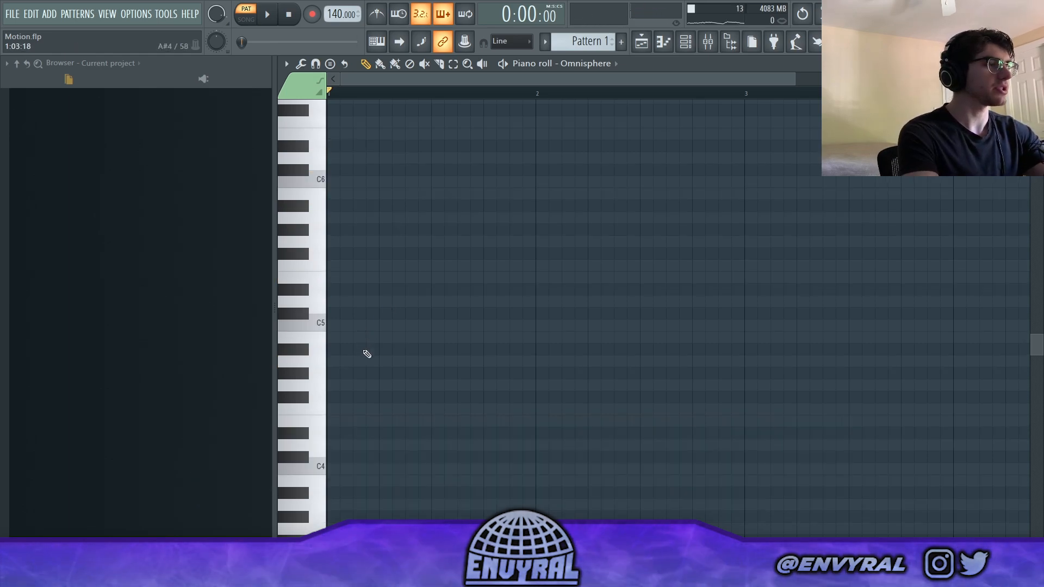
- Place a C major triad of C5, E5 and G5 at the start of bar 1 and play it back
scroll(383, 85, up, 3)
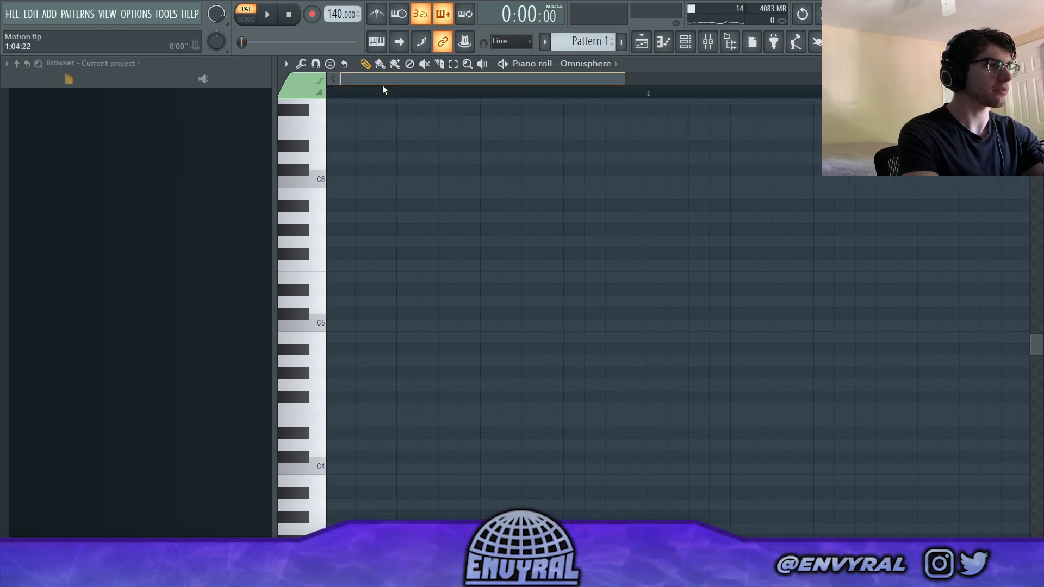
click(343, 328)
click(337, 288)
right_click(347, 289)
click(340, 278)
click(338, 242)
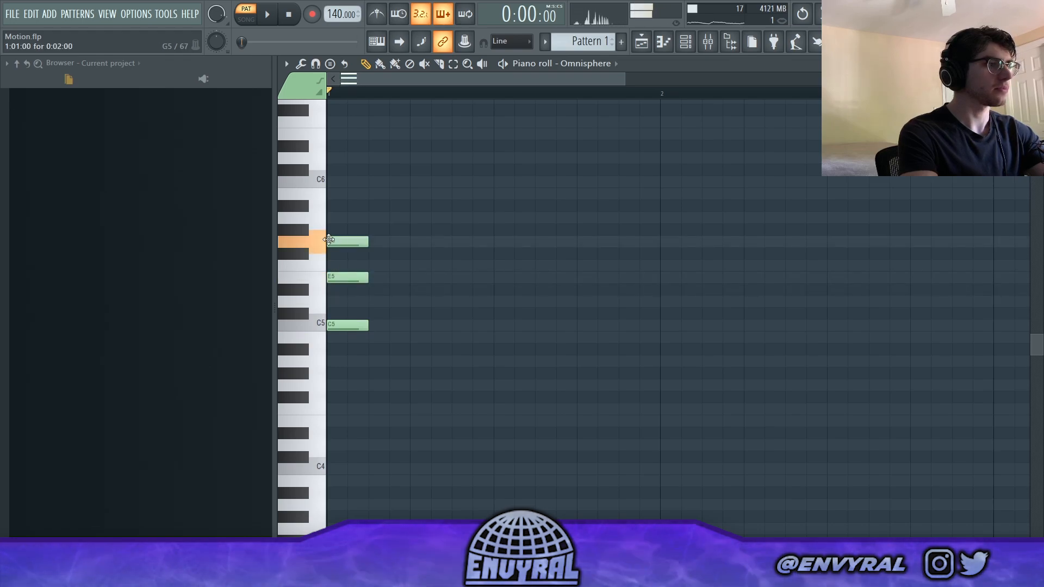
key(space)
key(space)
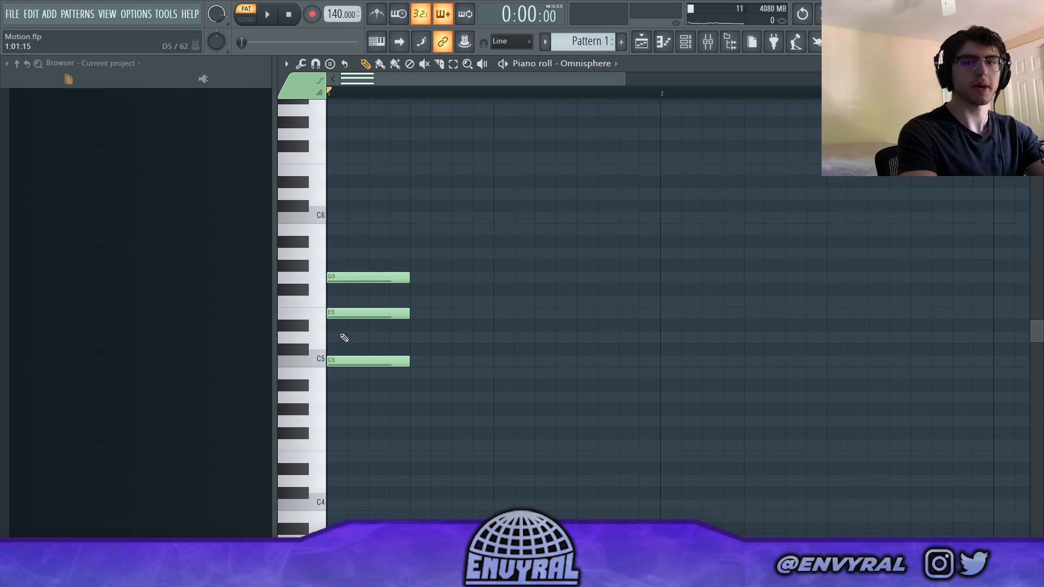
- Add D5 to the C major chord and lower its G5 by one octave to G4
mouse_move(344, 338)
mouse_down()
mouse_move(368, 338)
mouse_move(344, 338)
mouse_up()
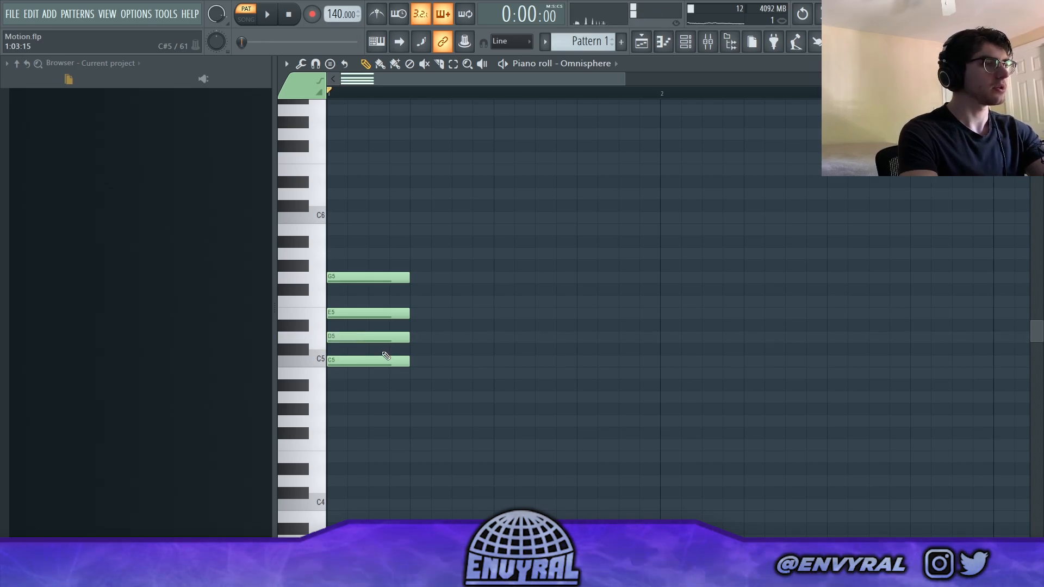
key(space)
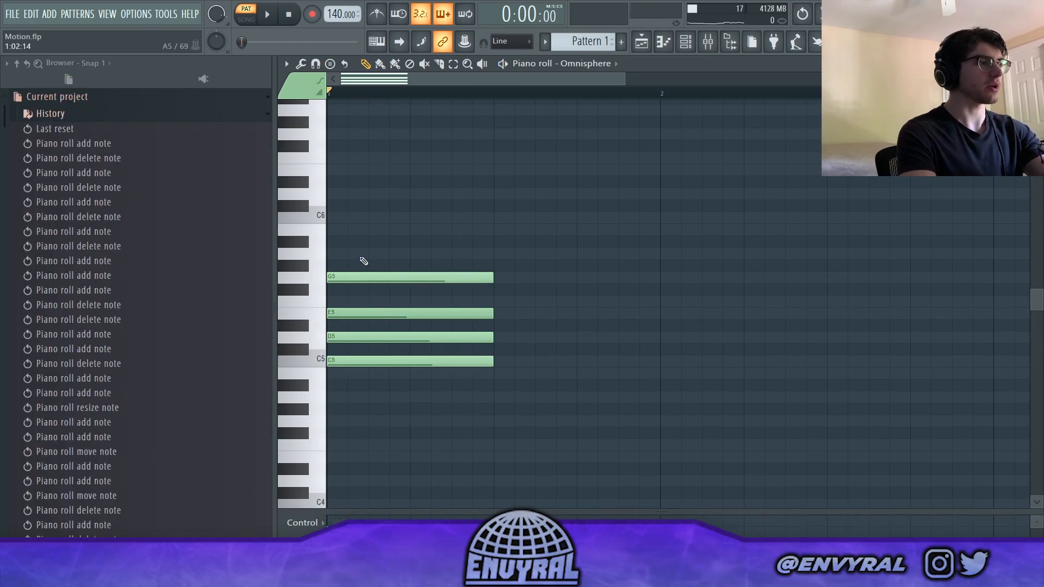
click(360, 279)
key(ctrl+Down)
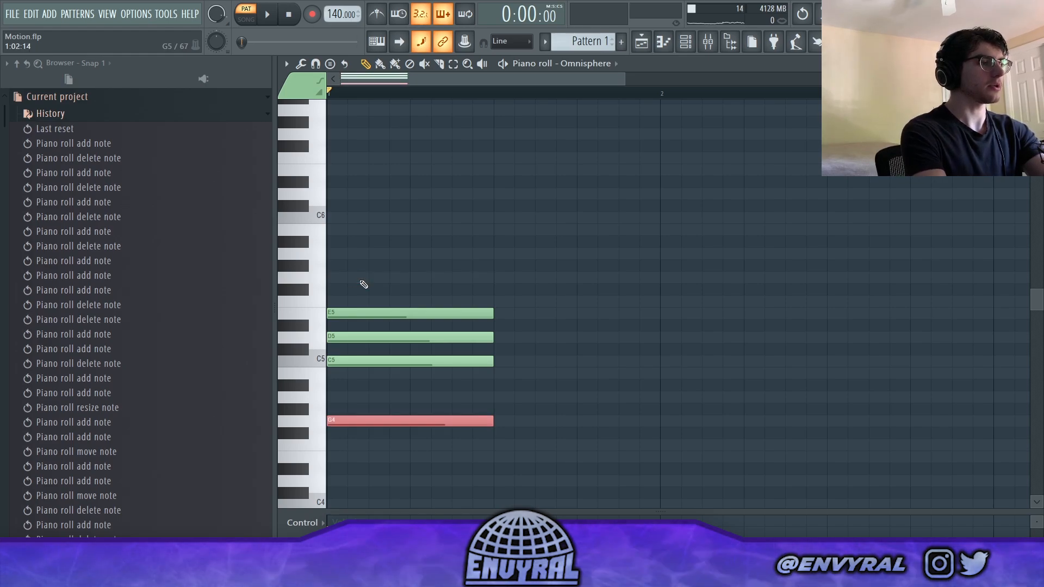
- Delay the E5 note to step 3, trim it to end with the other chord notes, and audition the chord
ctrl+click(364, 287)
drag(332, 311, 369, 312)
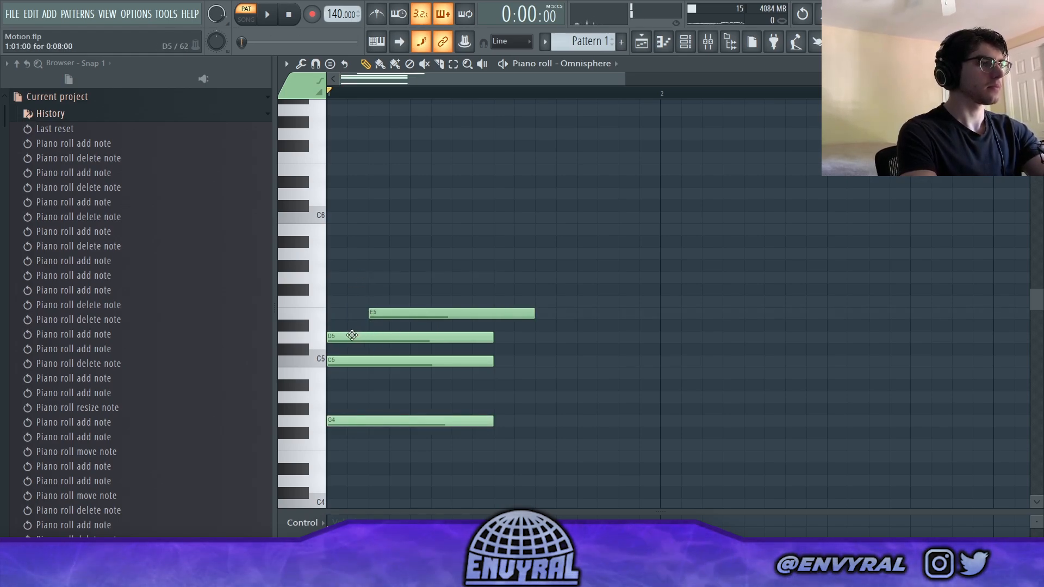
click(385, 311)
key(space)
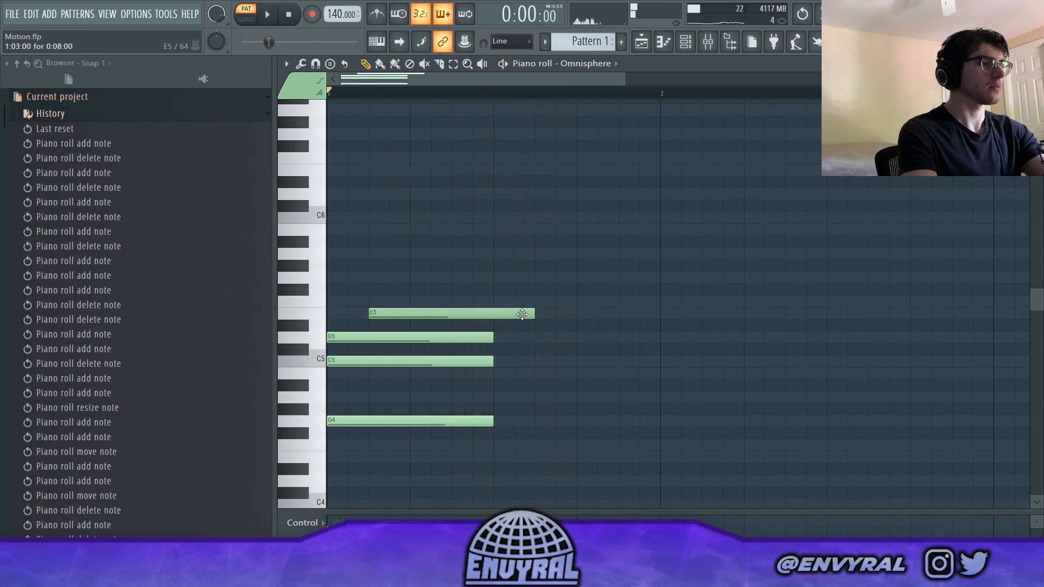
drag(534, 314, 493, 313)
key(space)
scroll(341, 89, down, 4)
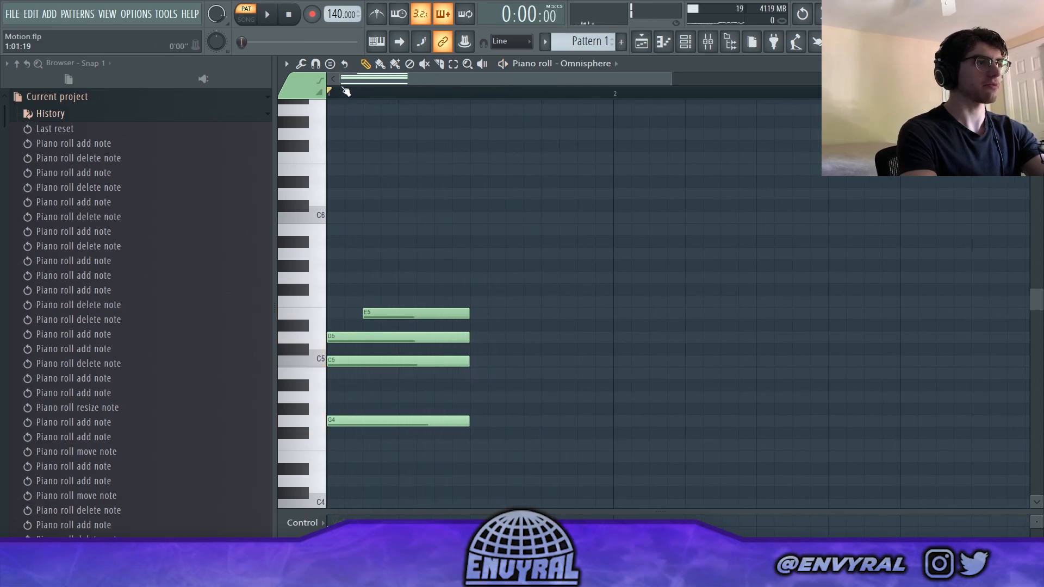
- Clear all notes of the C major chord from the piano roll
right_click(343, 339)
drag(343, 340, 332, 339)
right_click(353, 340)
key(ctrl+a)
key(Delete)
- Build a C minor chord of C5, D#5 and G5 with an added D5, each eight steps long
click(343, 361)
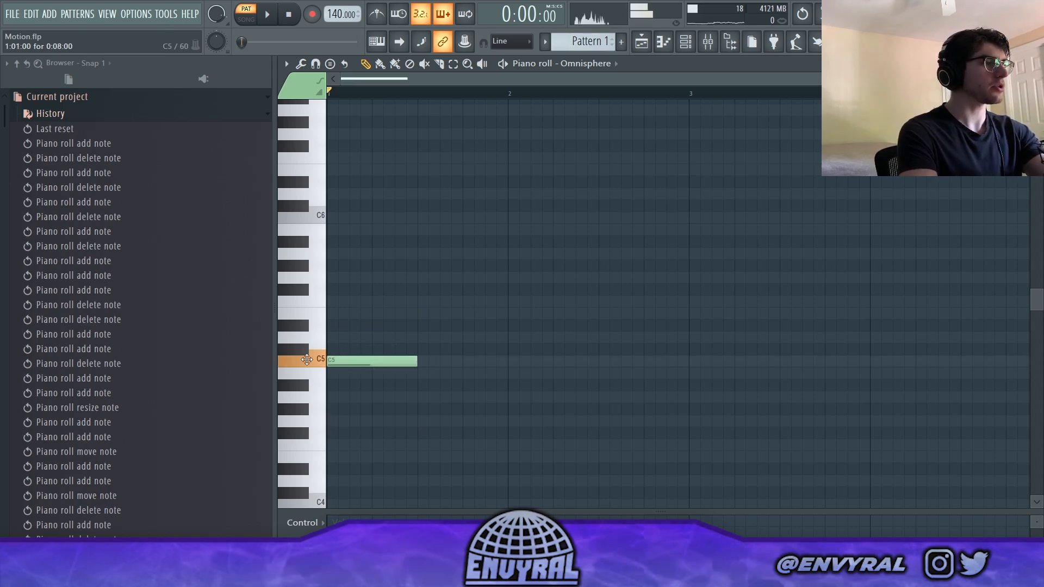
click(354, 325)
click(329, 278)
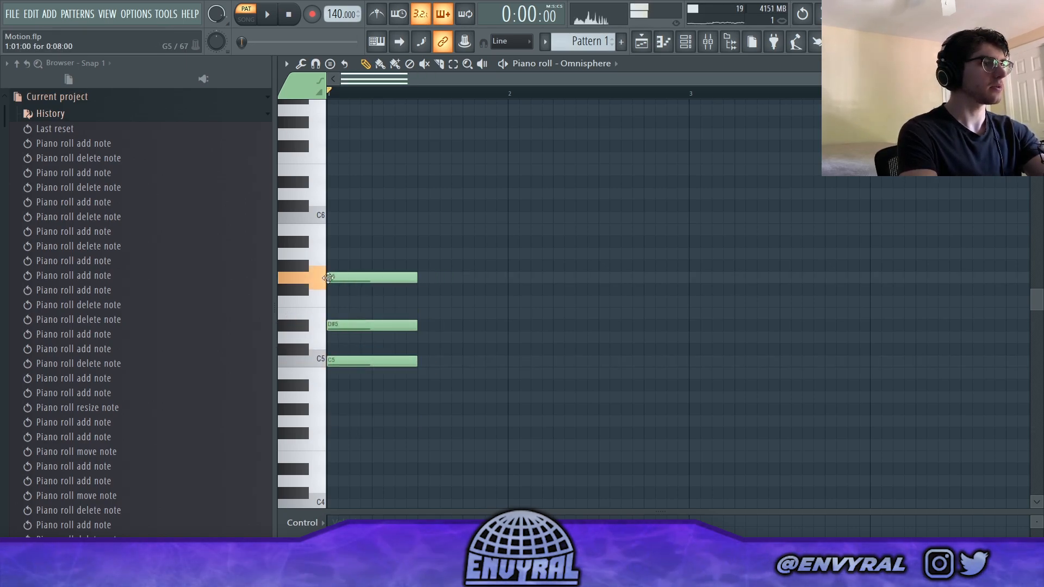
click(344, 337)
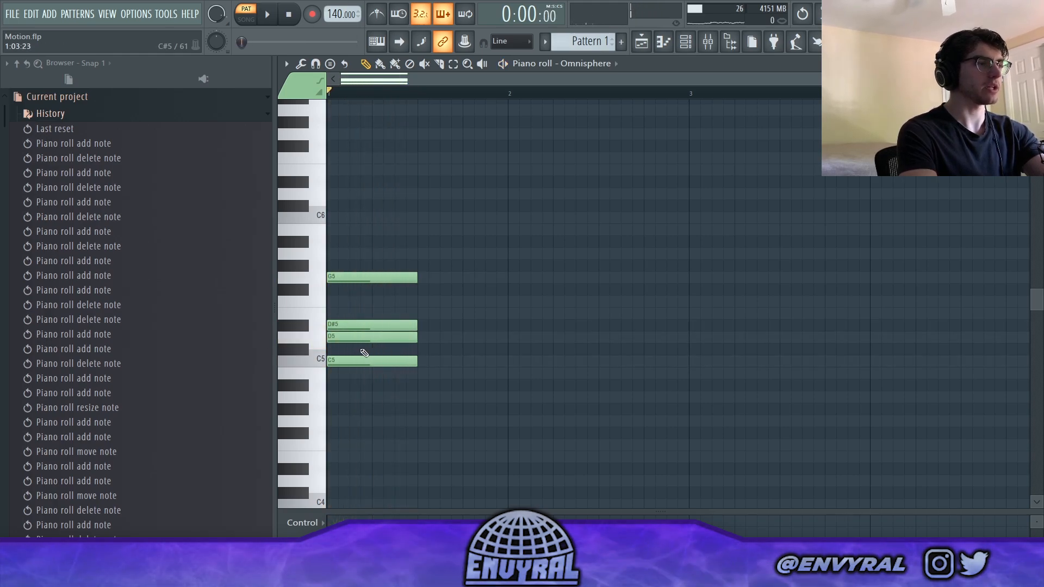
- Delay D#5 to step 3 and replace the chord's G5 with a G4 an octave lower
drag(345, 327, 367, 328)
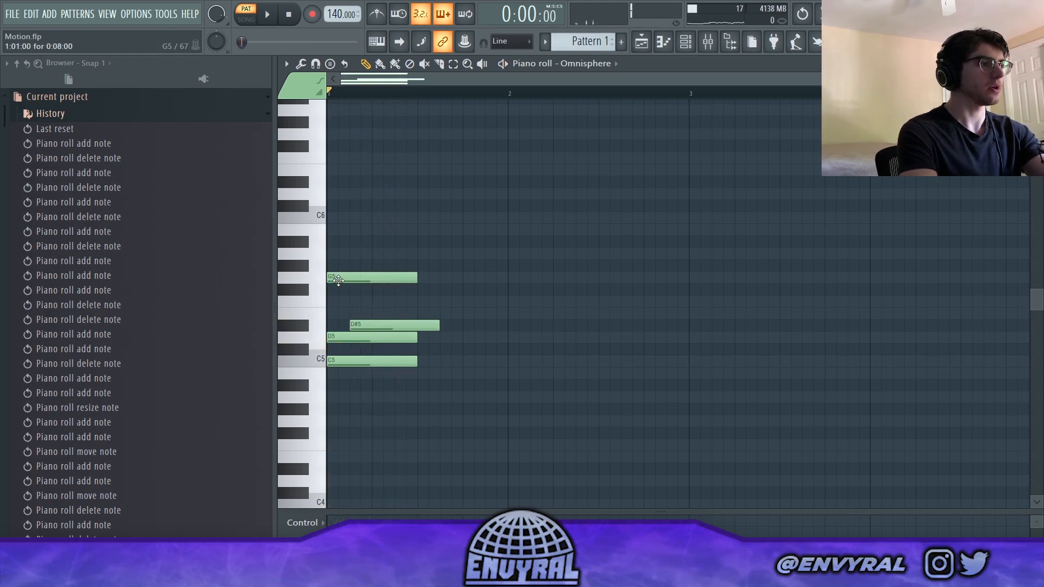
right_click(336, 278)
click(338, 422)
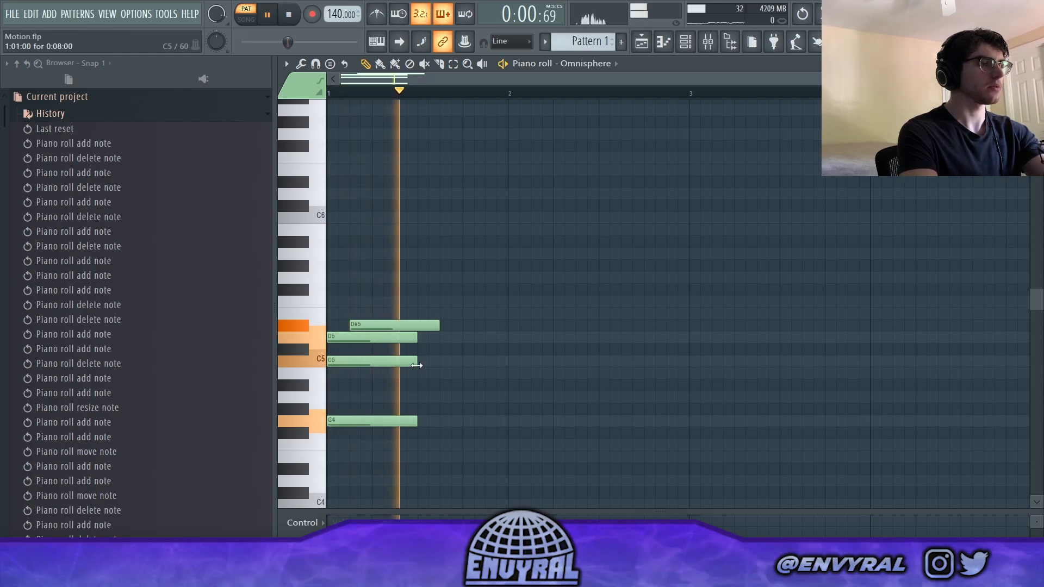
- Trim D#5 to end with the chord, duplicate only D5, C5 and G4 into the second half of bar 1, and play the result
drag(438, 328, 375, 434)
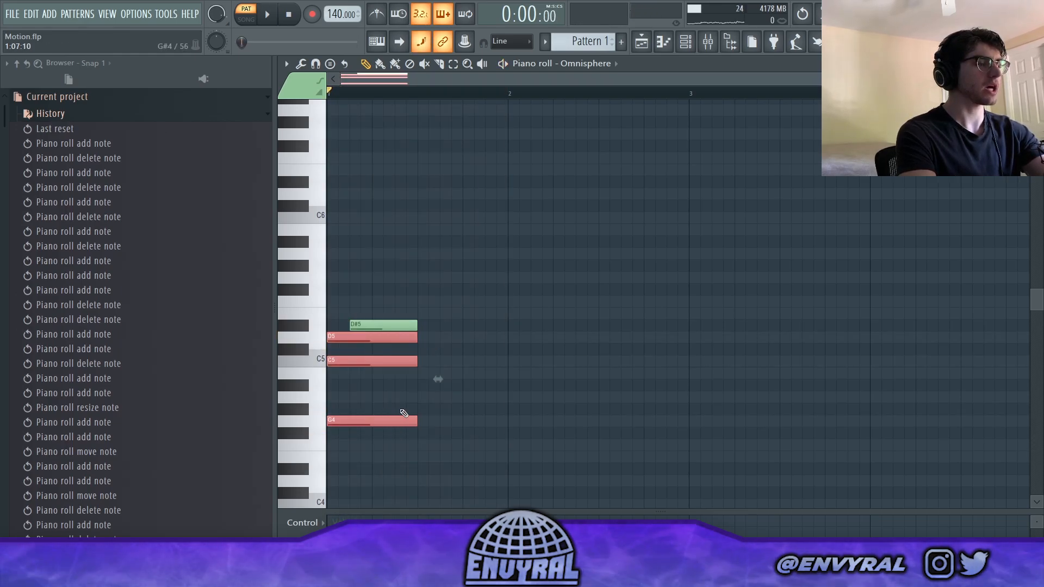
key(ctrl+b)
click(418, 155)
key(space)
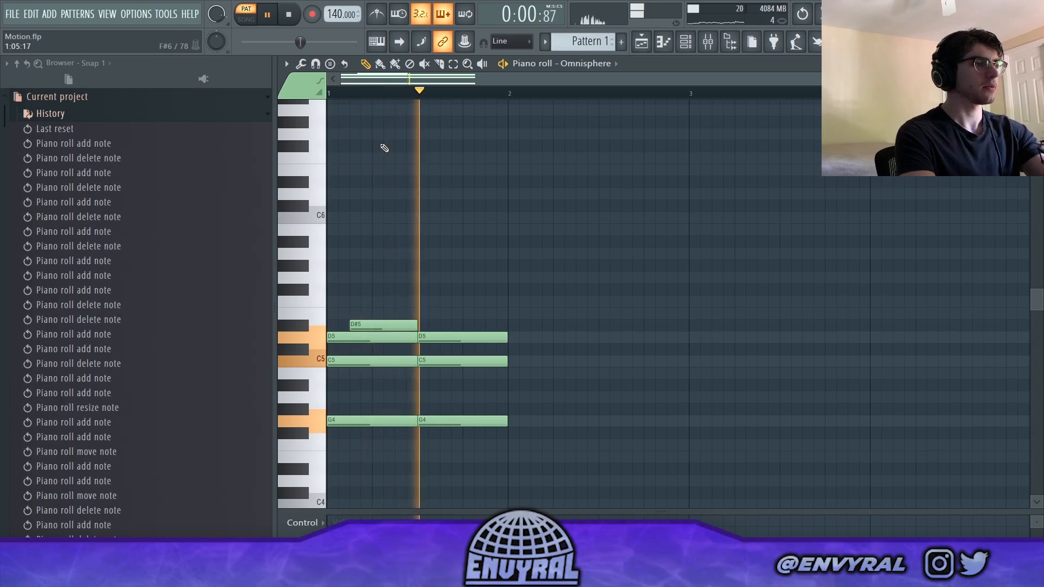
key(space)
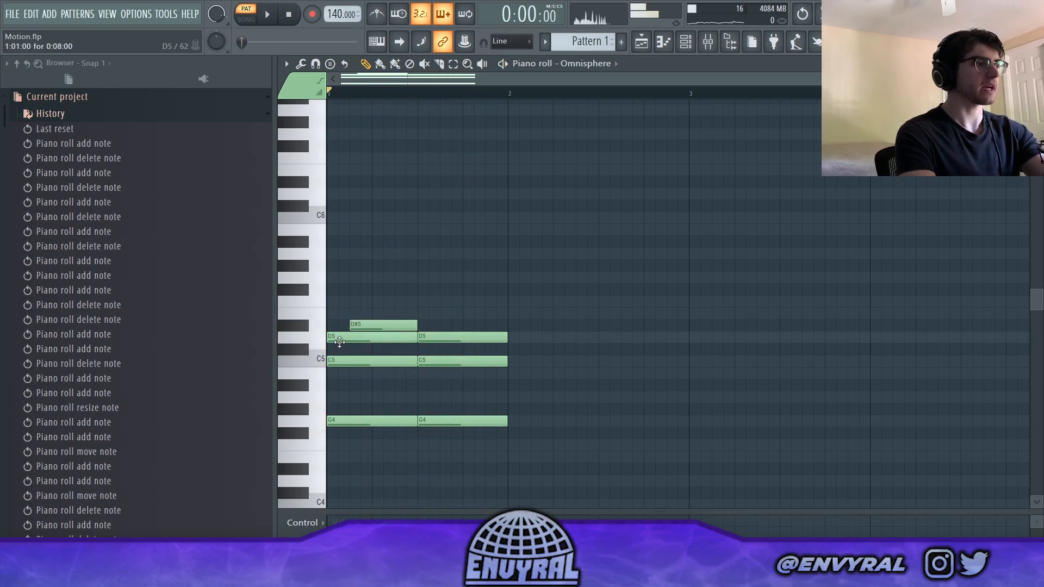
- Add F5 at step 9 and turn the second chord's D5 into a D#5 from step 11 to the bar's end
click(424, 301)
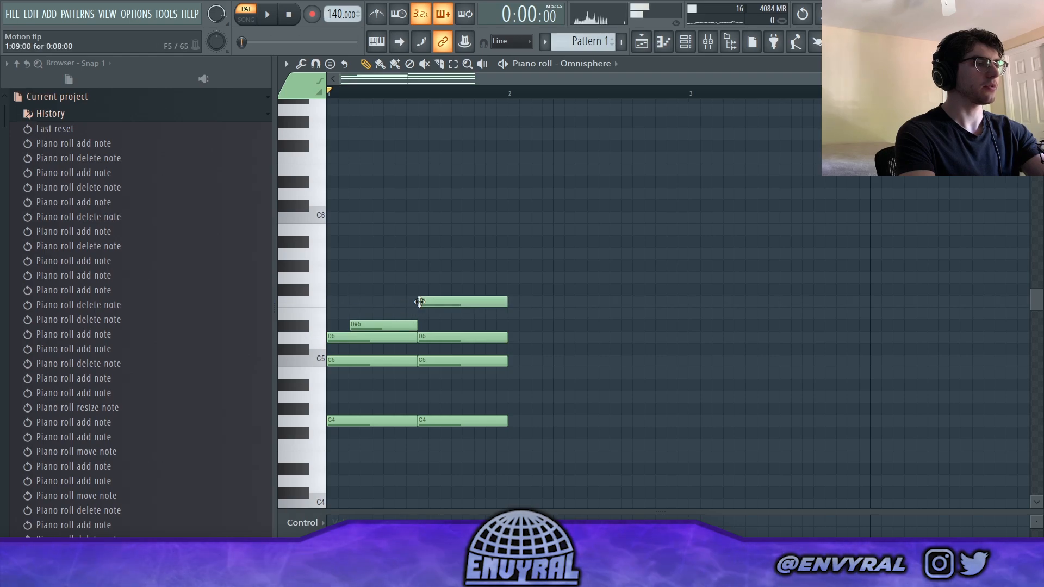
double_click(438, 302)
click(608, 192)
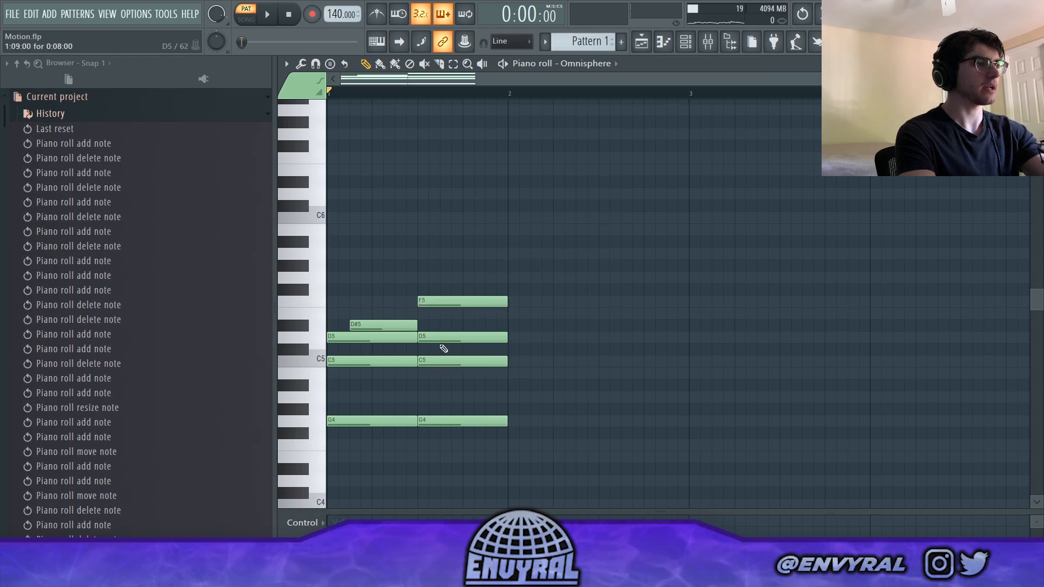
drag(441, 338, 464, 338)
drag(531, 337, 482, 326)
key(space)
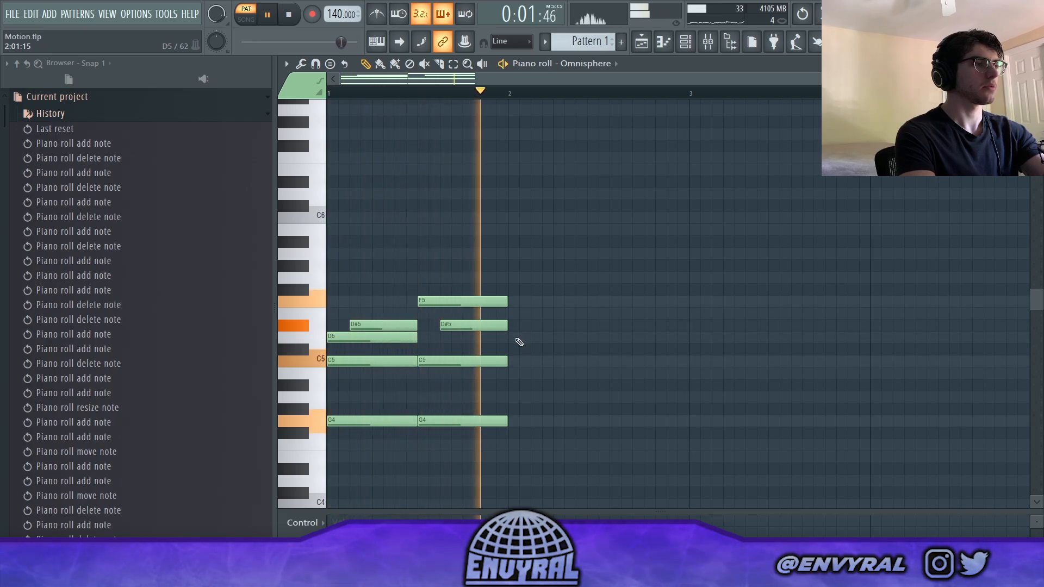
key(space)
- Start a melody above the first chord with two-step notes C6, D#6, G6 and F6 in sequence
click(348, 217)
drag(373, 217, 350, 217)
scroll(362, 244, up, 1)
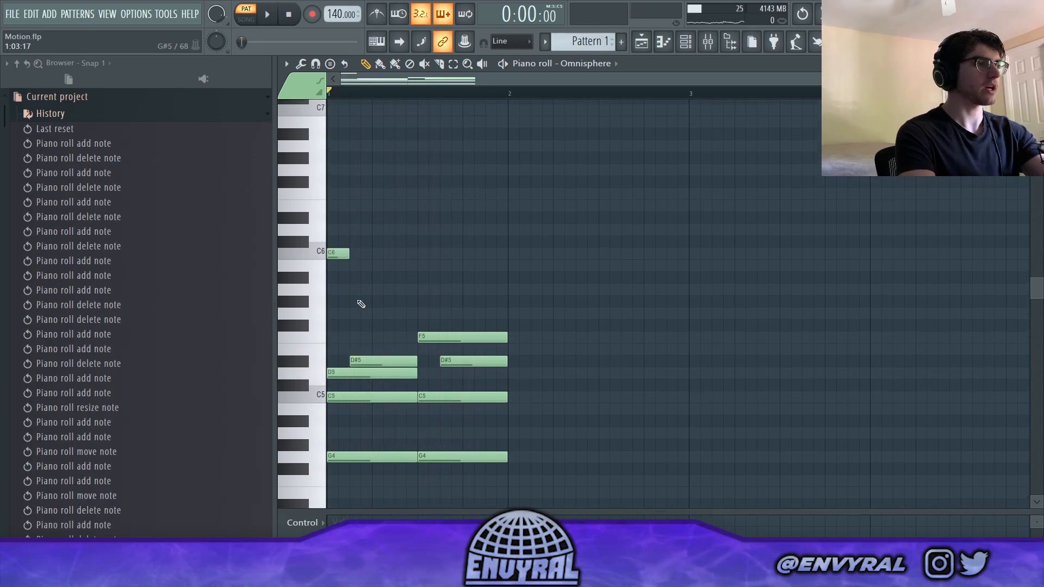
click(354, 217)
click(380, 172)
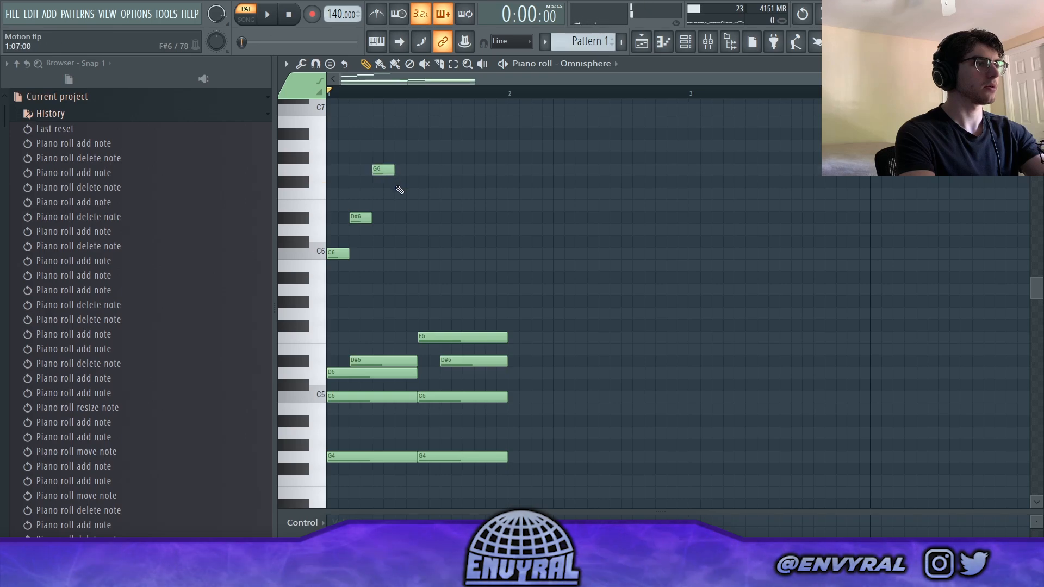
click(400, 195)
- Complete the melody over the second chord with two-step notes G#6, G6, F6 and D#6, and play it back
click(425, 159)
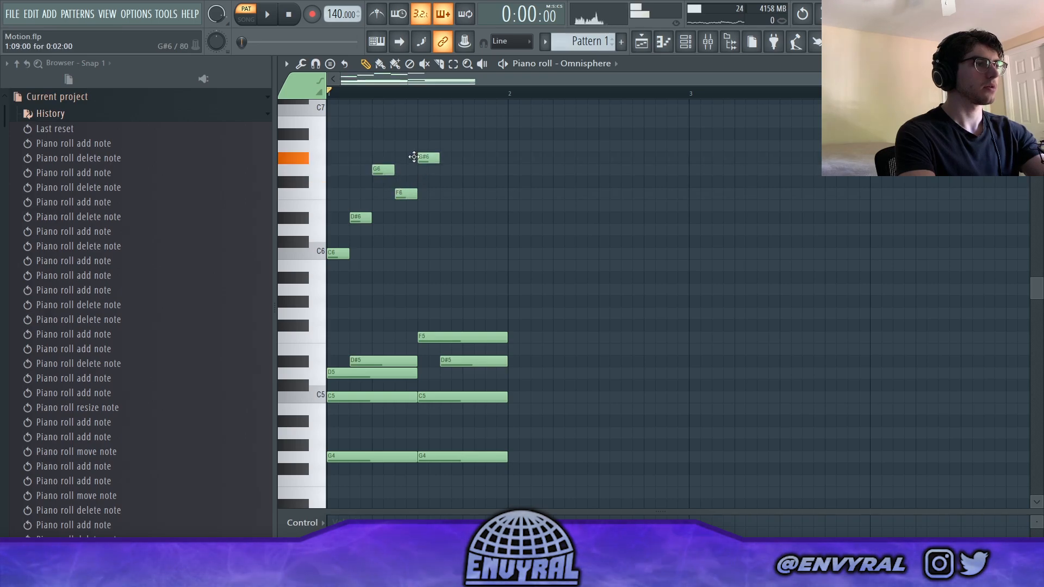
click(437, 172)
drag(438, 172, 449, 172)
click(469, 195)
click(491, 219)
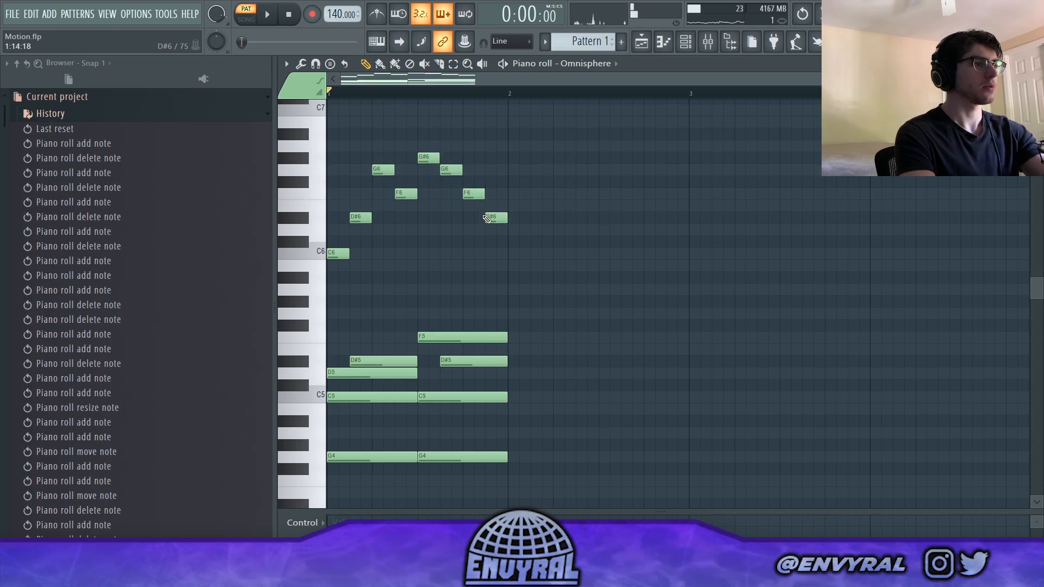
key(space)
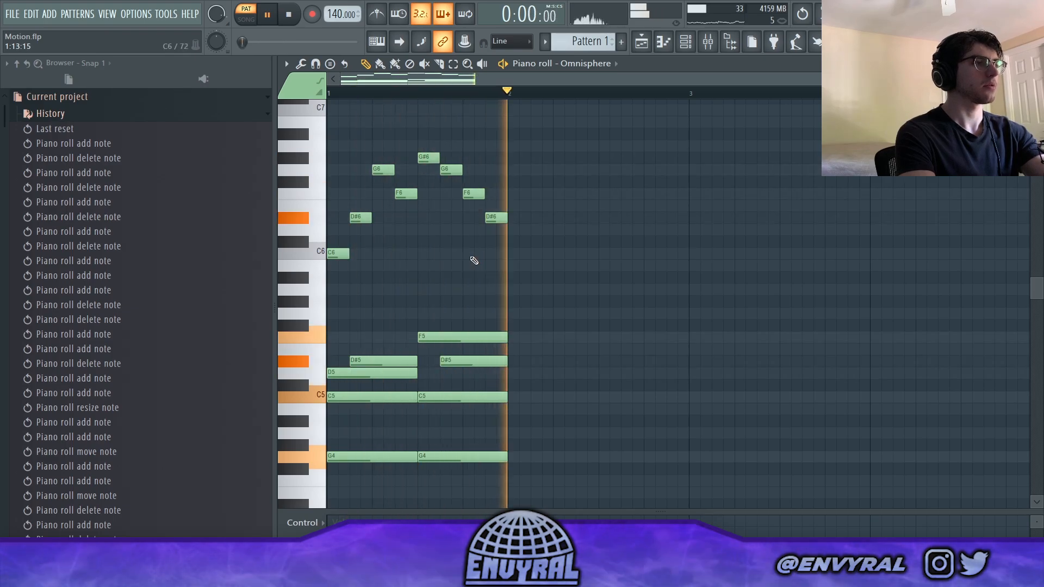
key(ctrl+b)
key(ctrl+d)
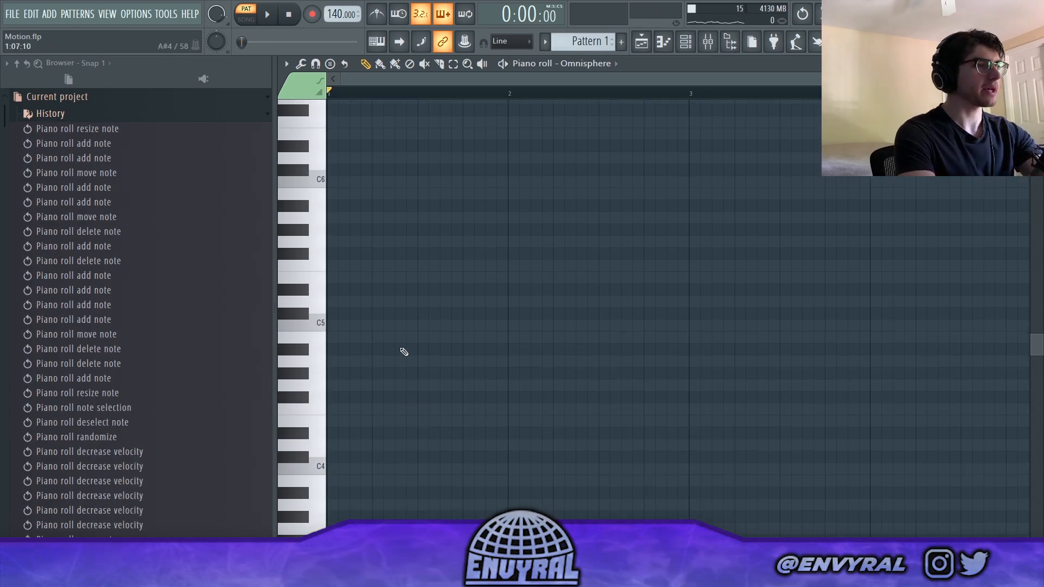
- In the empty piano roll, build an open chord of C4 and G4 with D5 entering at step 3, all held to the bar's end
scroll(400, 324, down, 1)
click(355, 431)
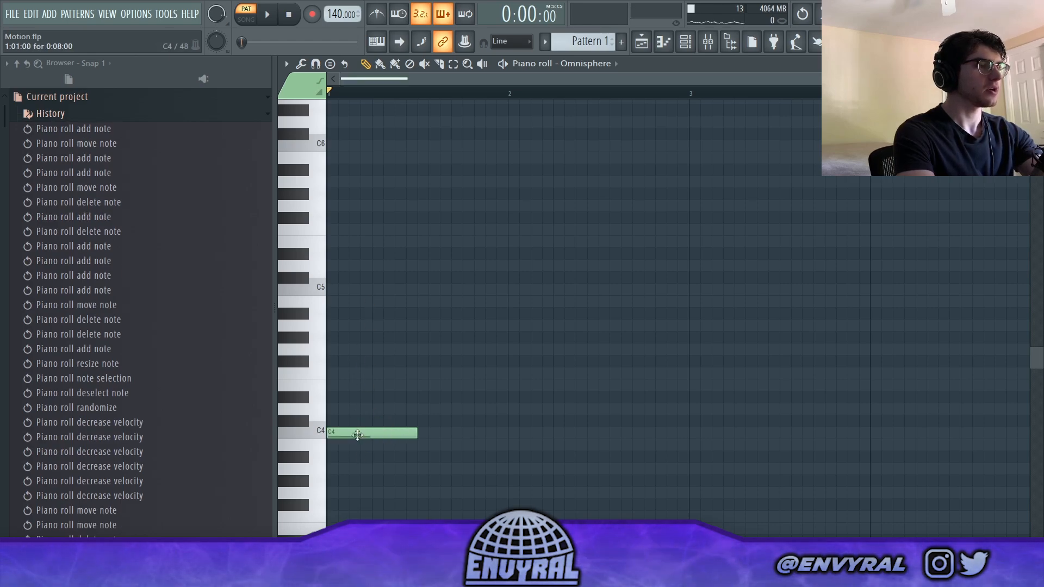
mouse_move(349, 359)
mouse_down()
mouse_move(334, 360)
mouse_move(333, 348)
mouse_up()
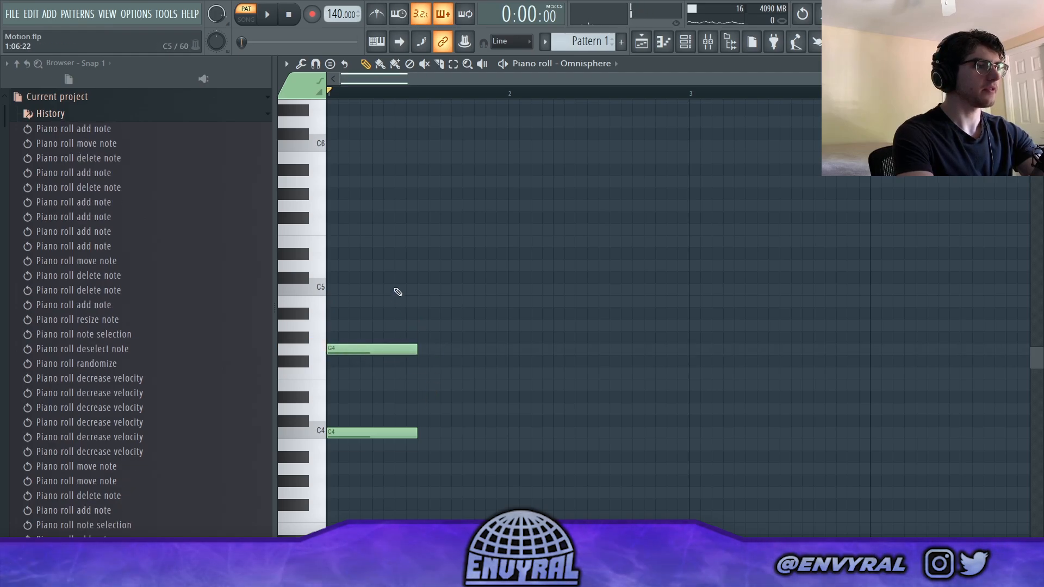
click(351, 266)
key(space)
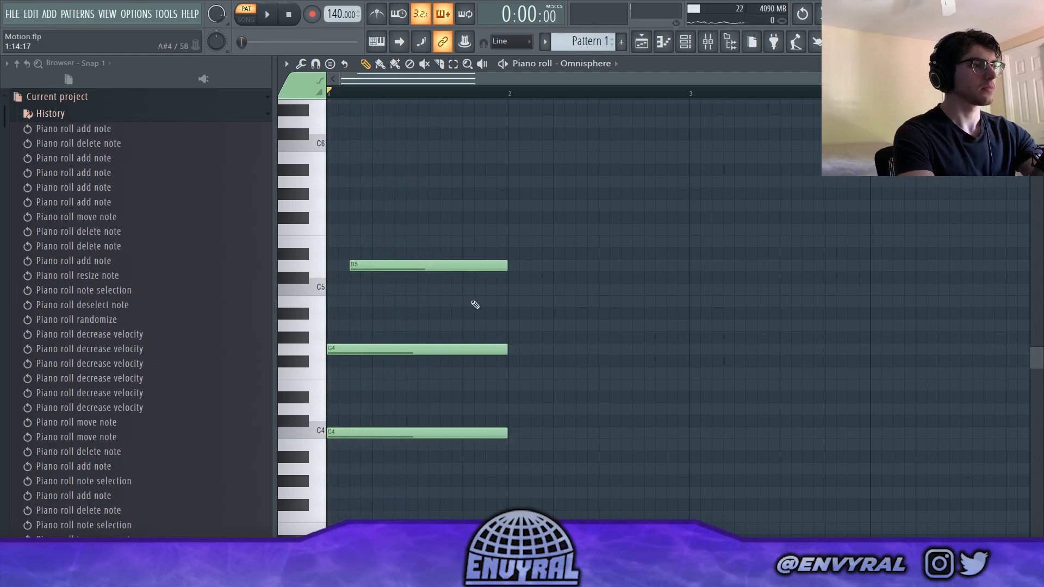
key(space)
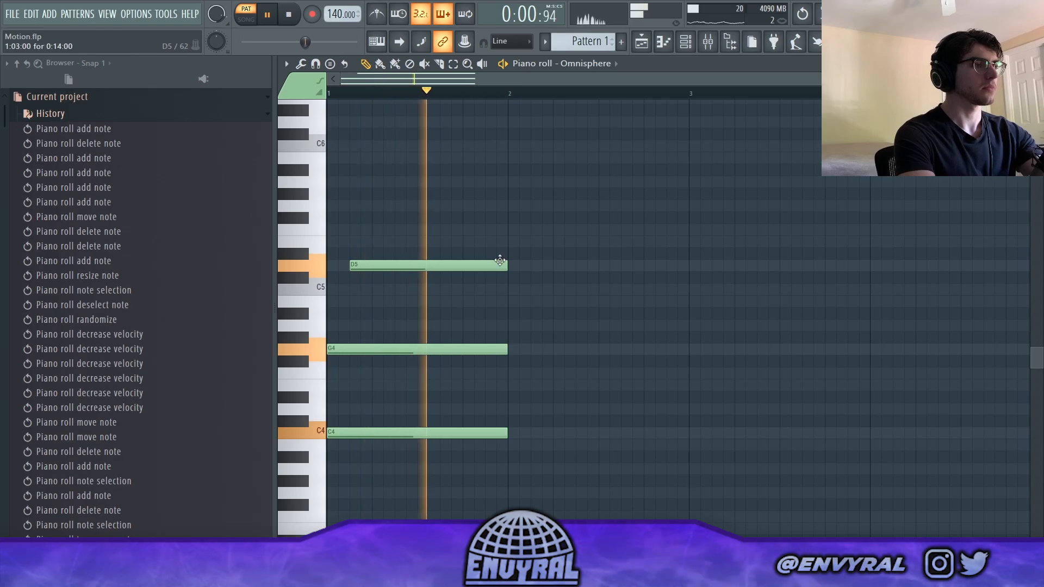
key(space)
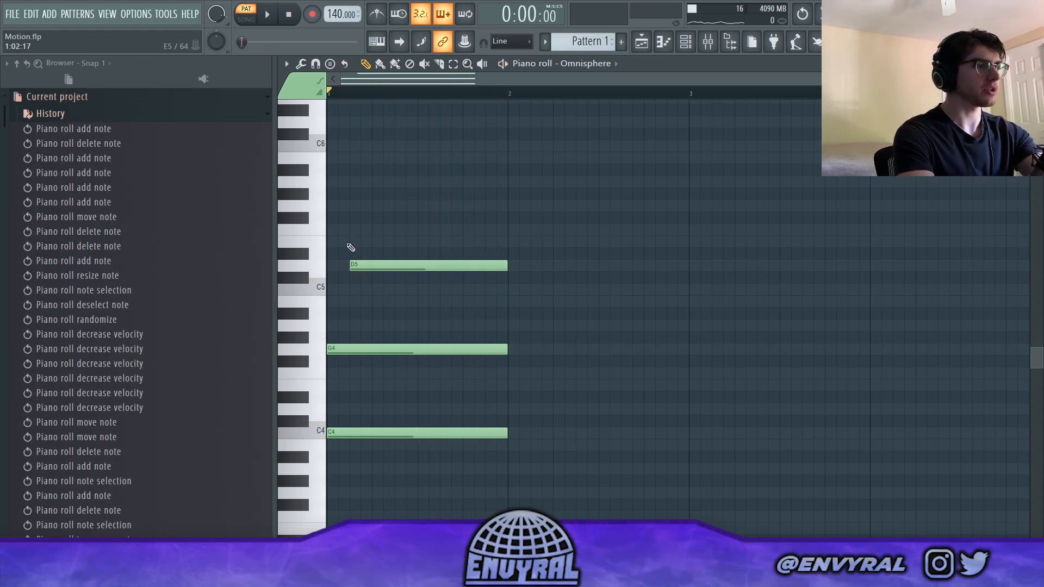
- Layer E5 from step 5 to the bar's end, plus six-step B5 and G5 notes at steps 7 and 11
click(370, 242)
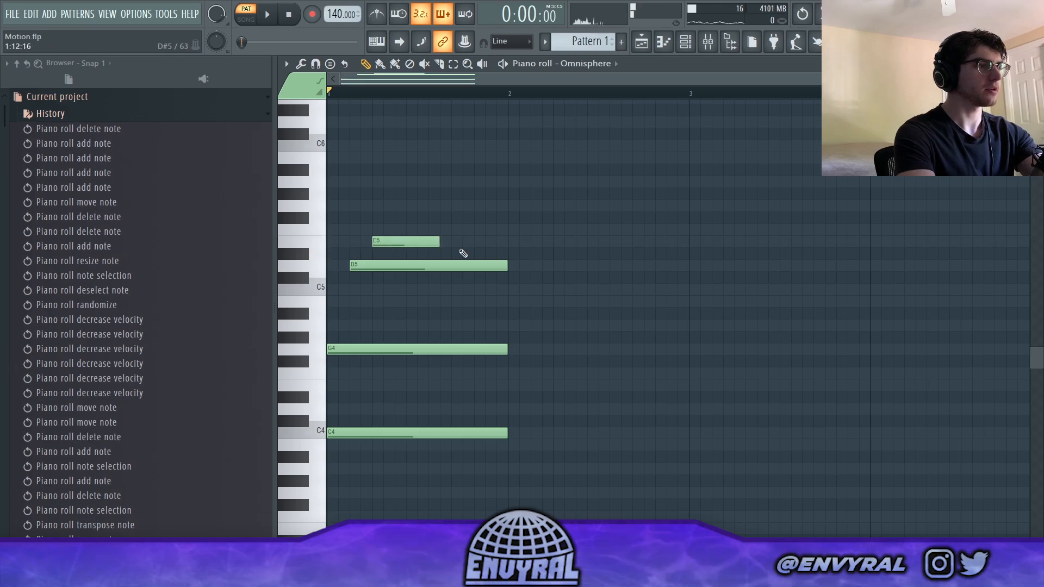
drag(439, 244, 506, 246)
key(space)
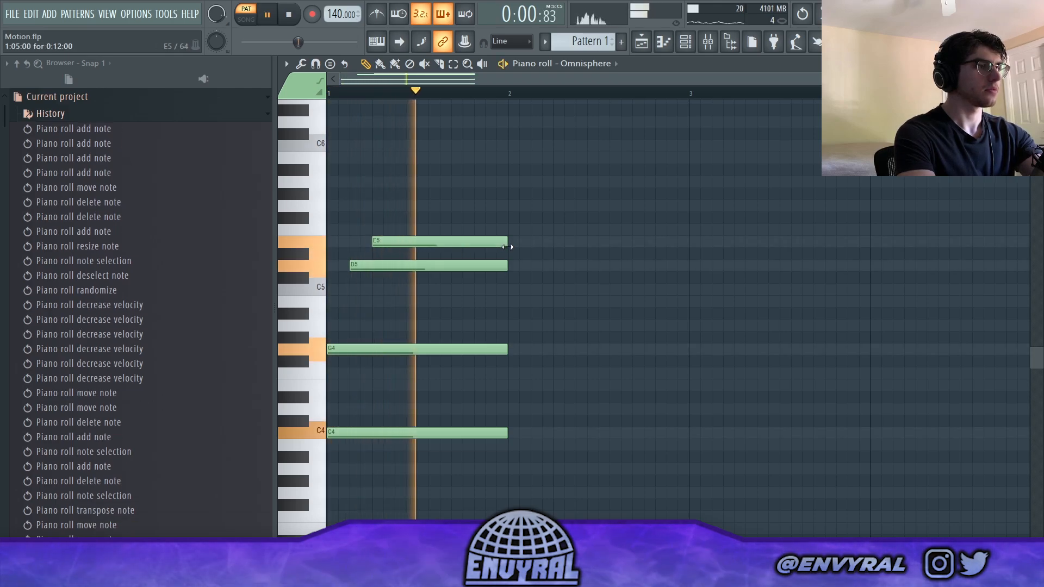
key(space)
click(397, 159)
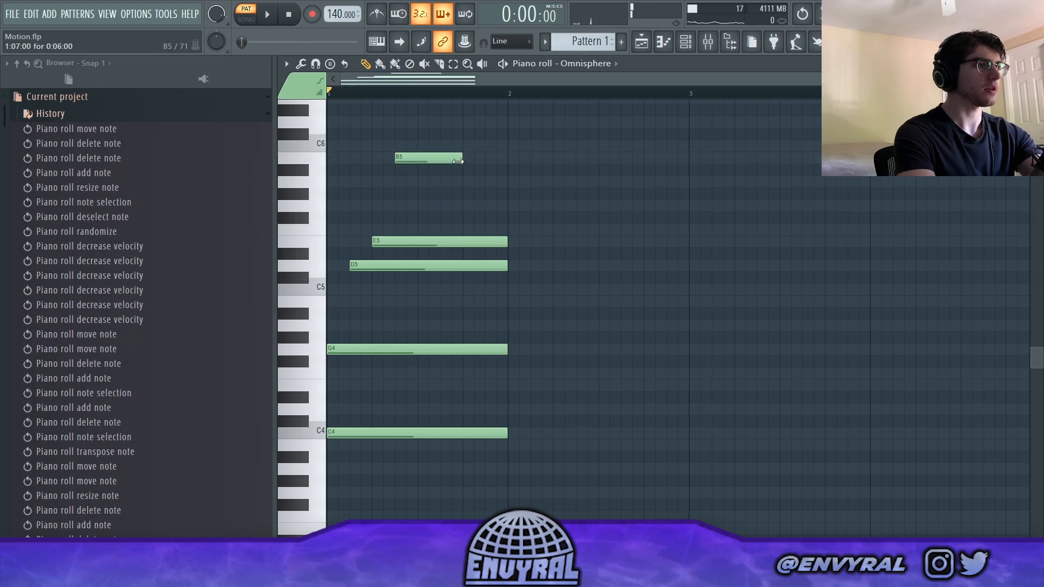
click(441, 206)
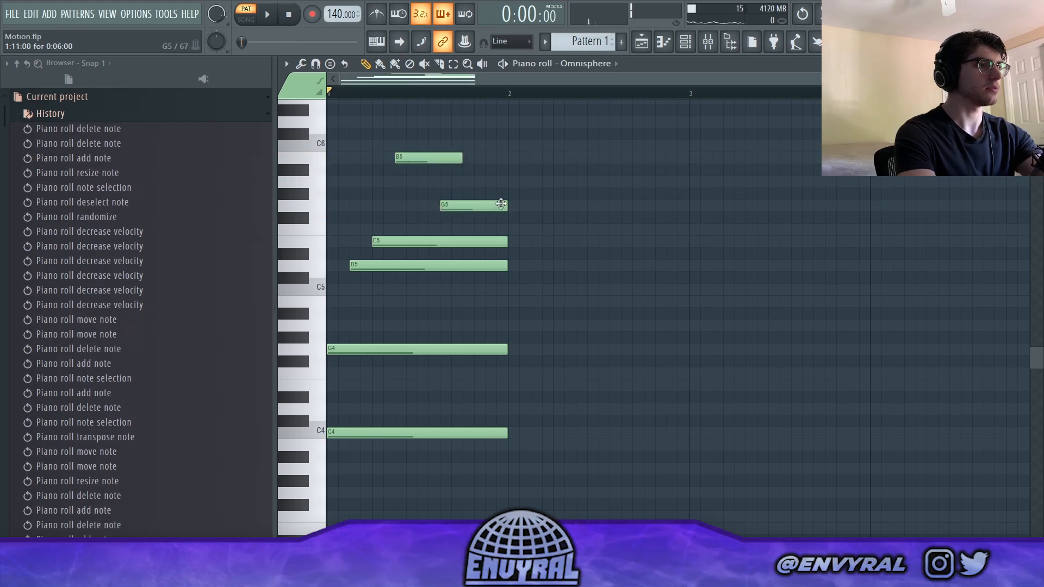
- Play back the layered chord, then duplicate all of its notes into bar 2
key(space)
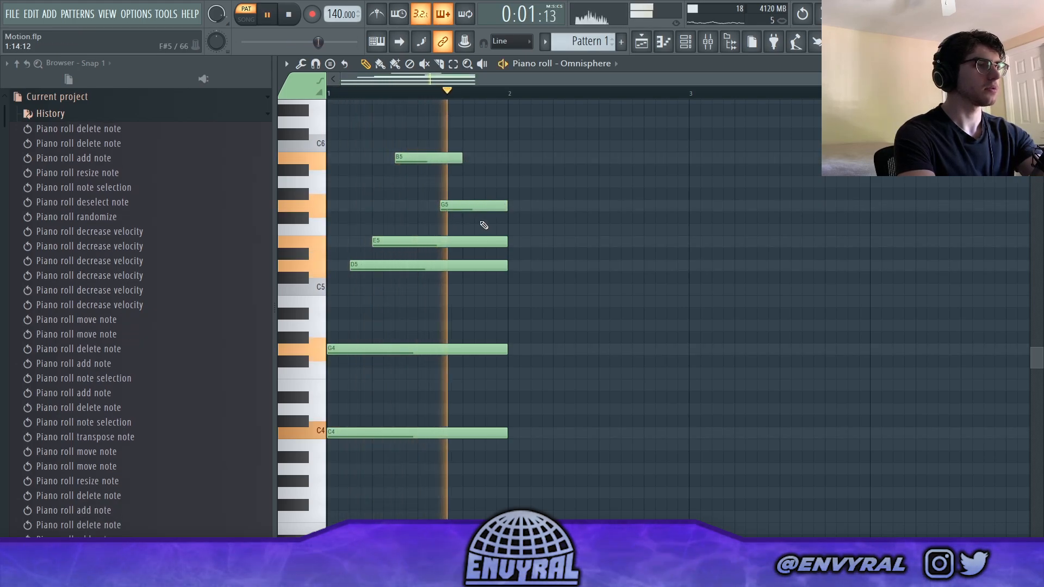
key(space)
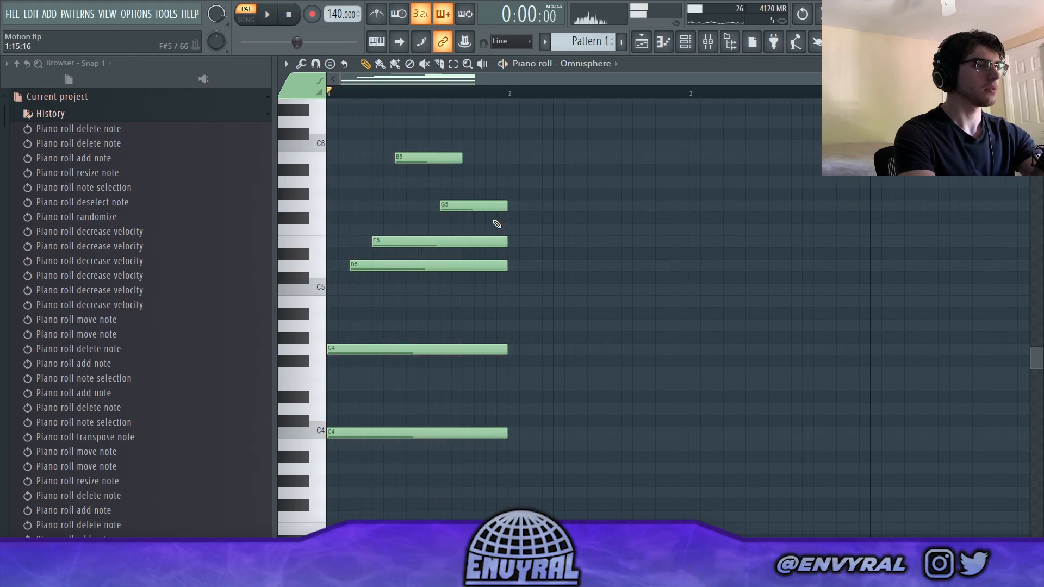
key(ctrl+a)
shift+drag(373, 431, 555, 427)
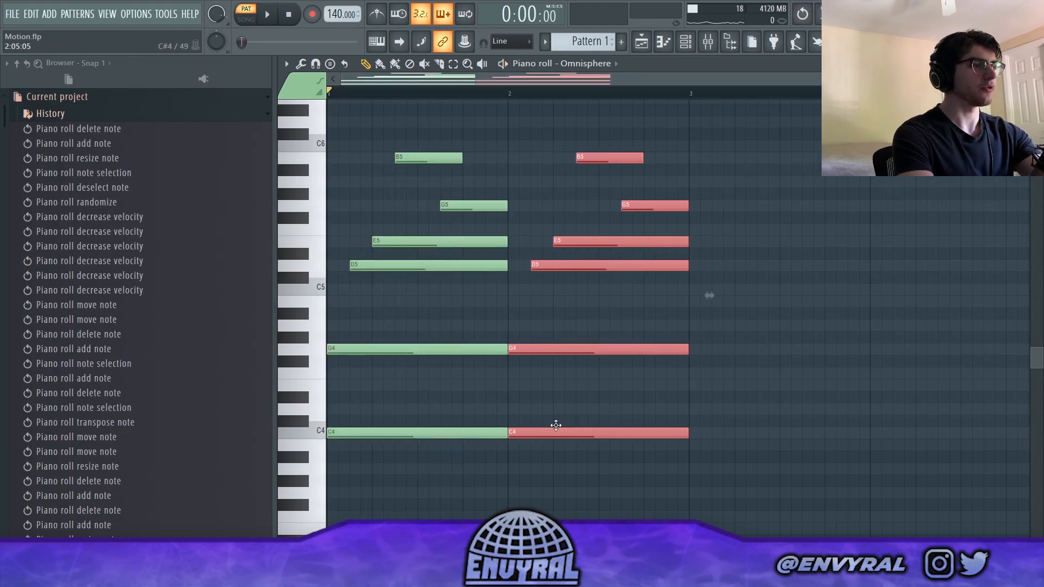
click(559, 405)
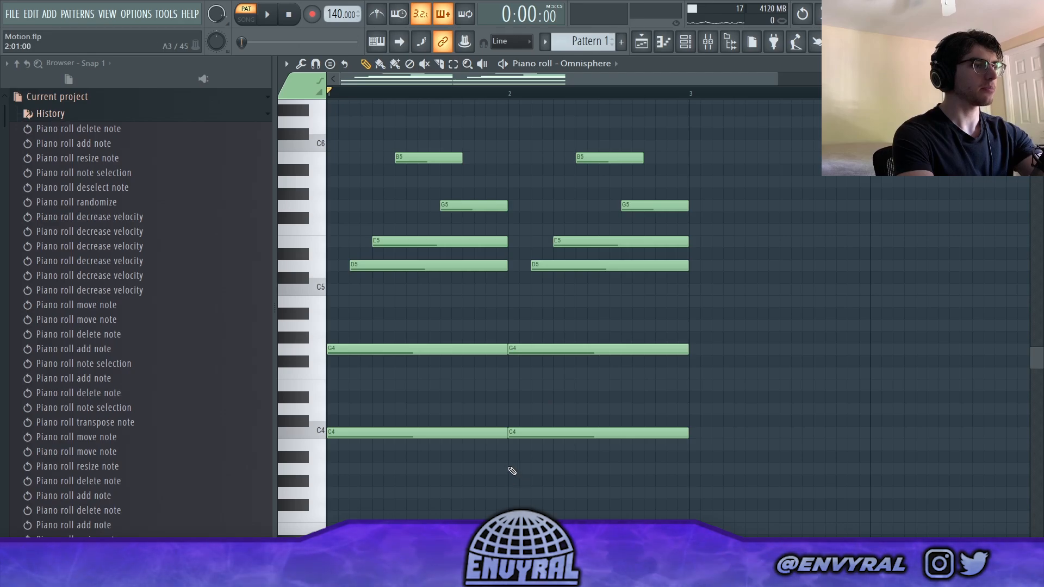
- Lower the second chord's C4 bass note three semitones to A3 and play both bars back
click(509, 468)
drag(574, 471, 669, 472)
right_click(608, 473)
key(ctrl+e)
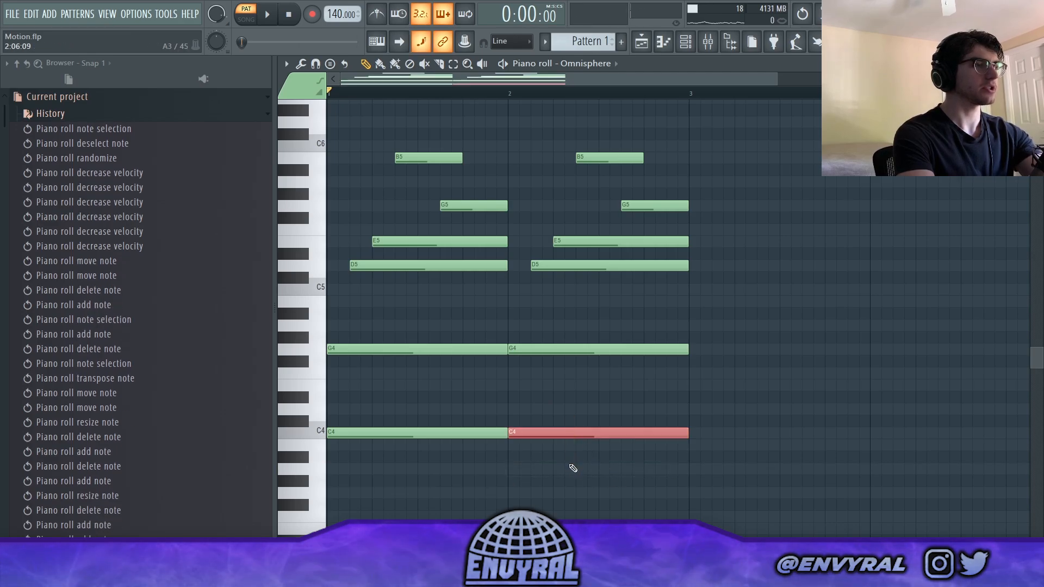
key(shift+Down)
key(shift+Down)
key(shift+Down)
ctrl+click(707, 136)
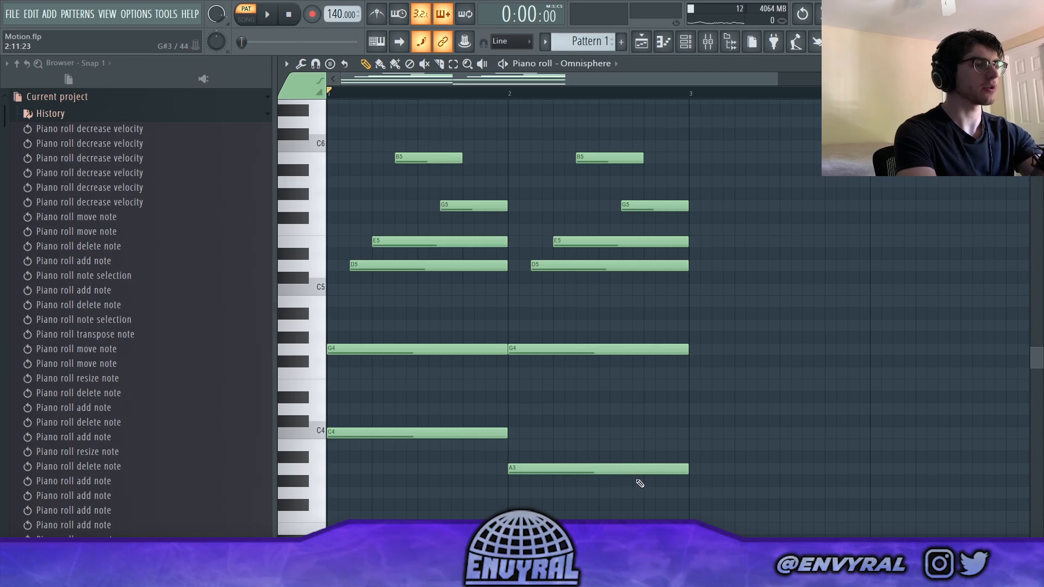
key(space)
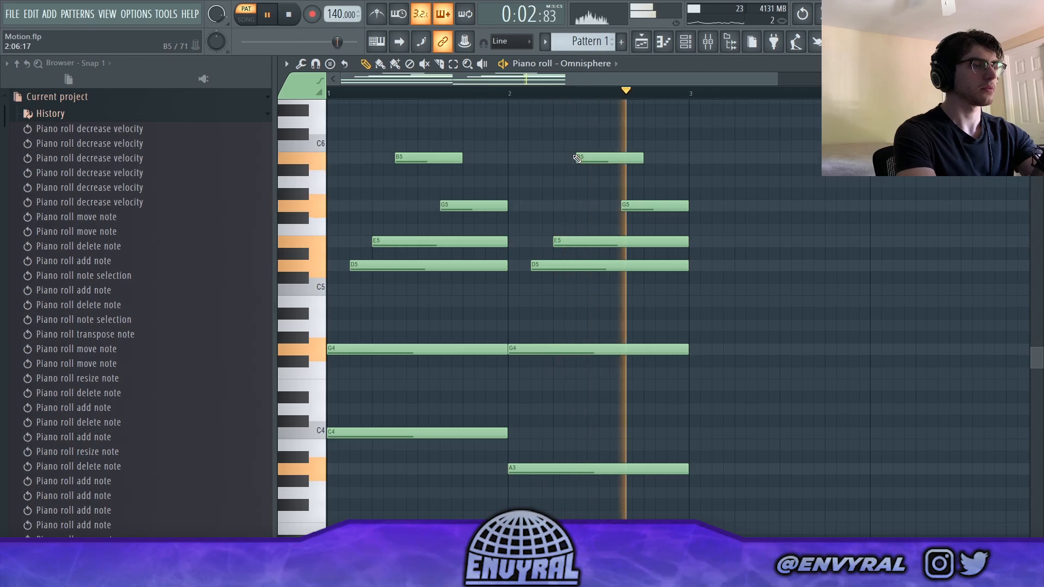
key(space)
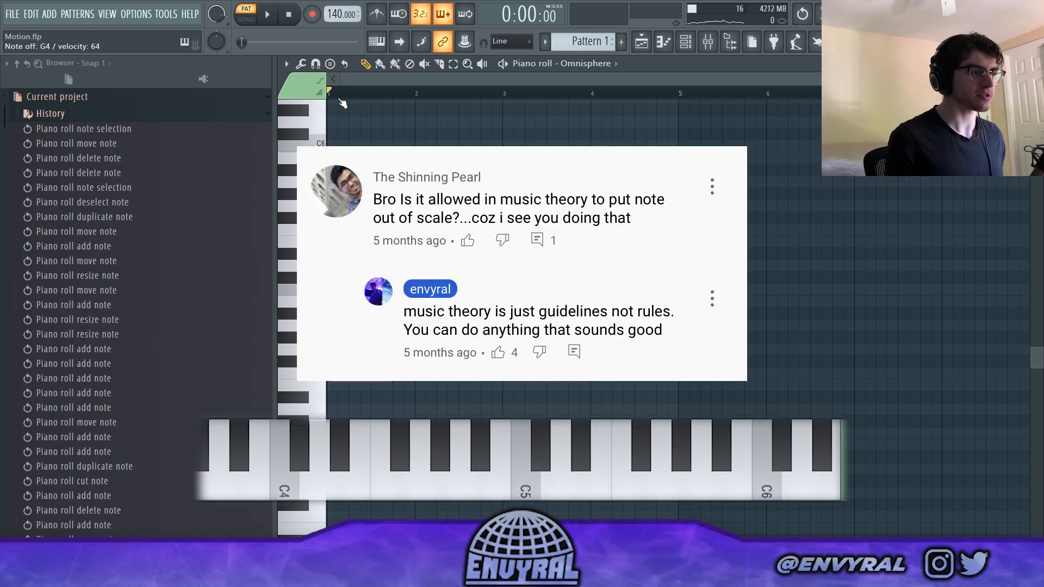
- Record a four-bar progression of staggered open chords on F4, D4, A4 and G4 live, with the metronome on
scroll(413, 133, up, 3)
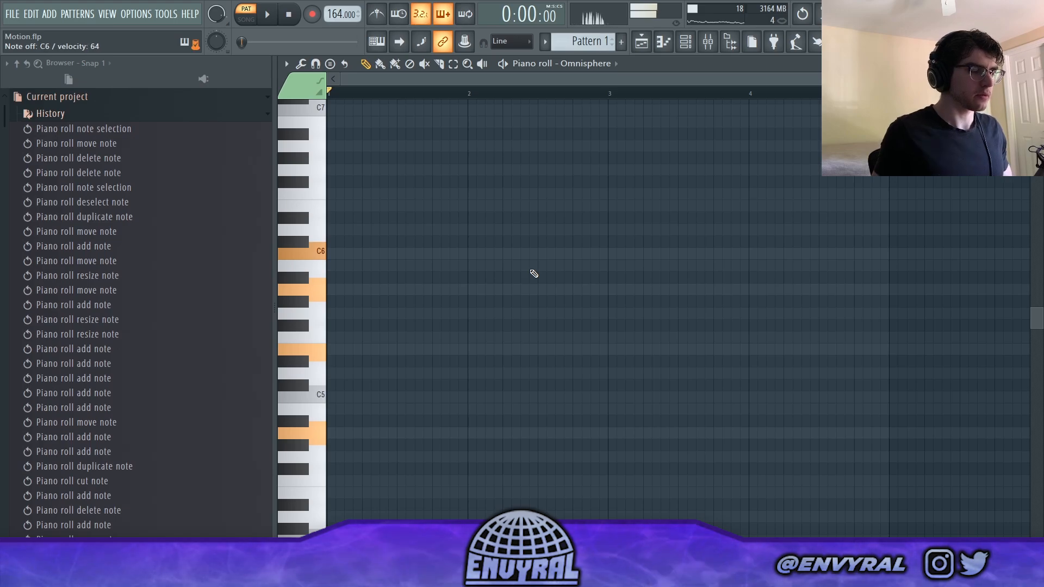
key(r)
key(space)
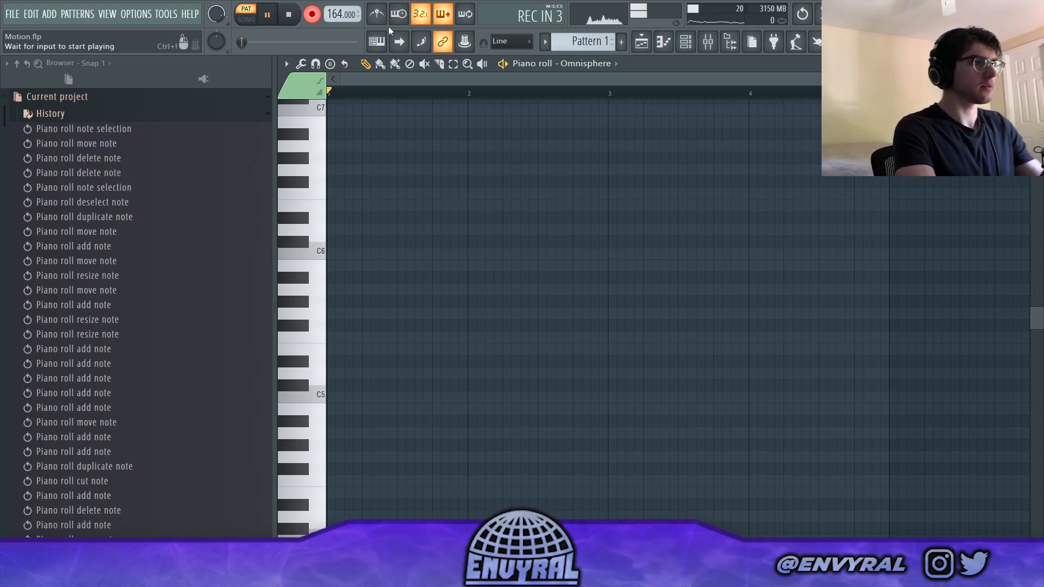
click(378, 15)
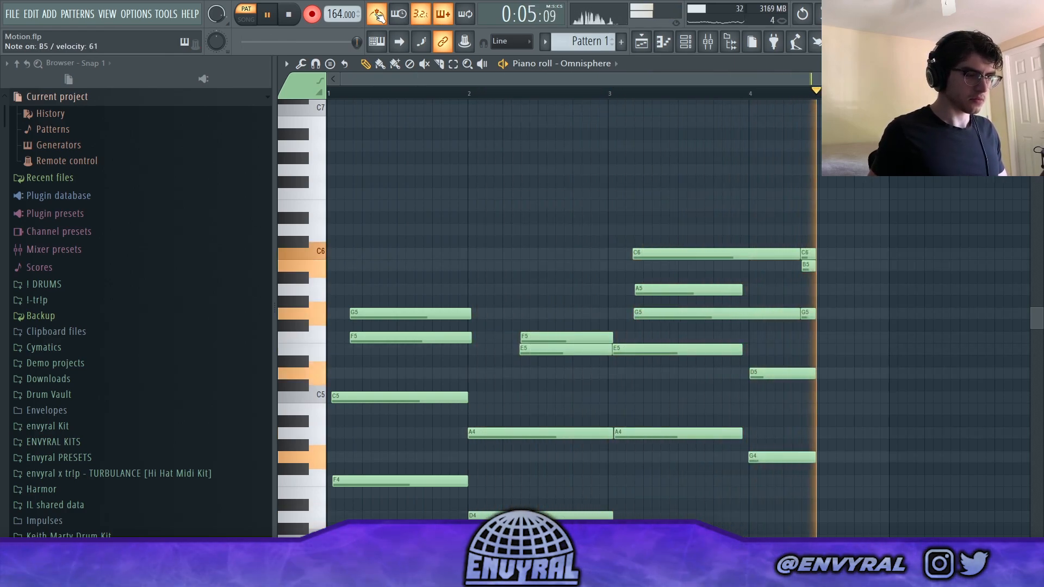
key(space)
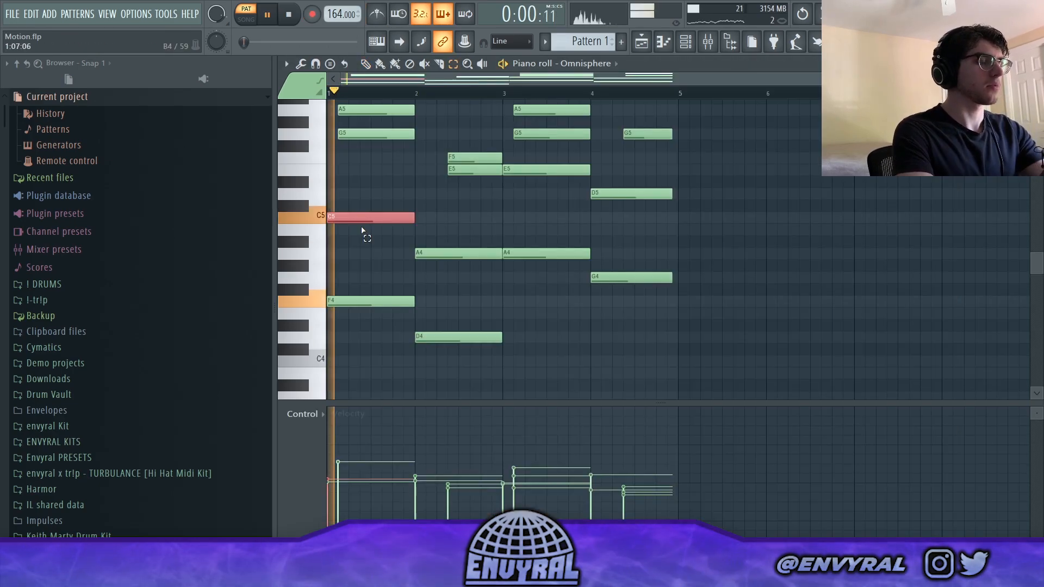
- Enlarge the note area and record a descending melody of G6, F6, E6, D6 and C6 over bars 1 and 3
ctrl+click(361, 231)
scroll(362, 230, up, 2)
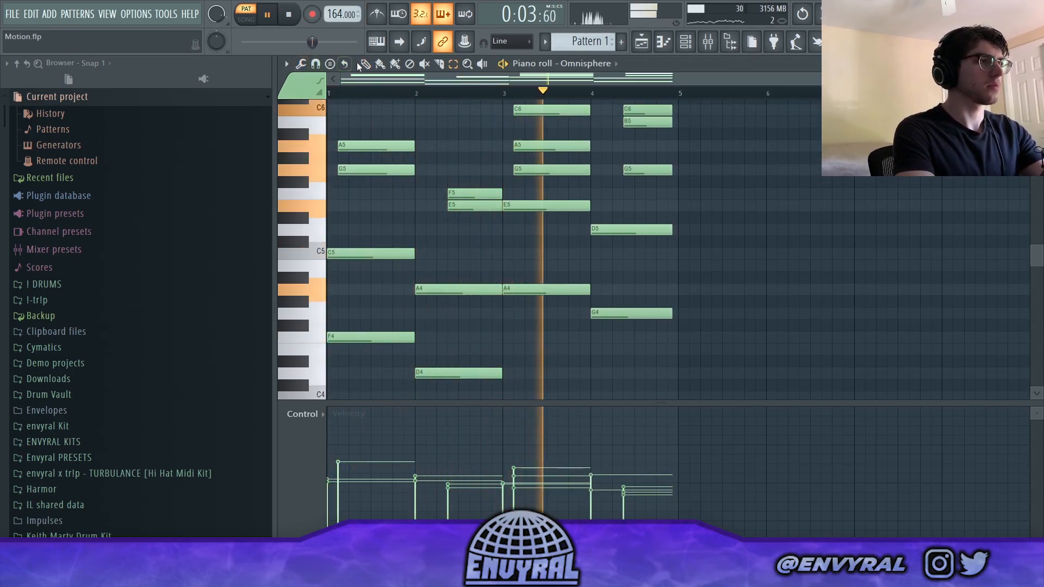
drag(467, 406, 466, 461)
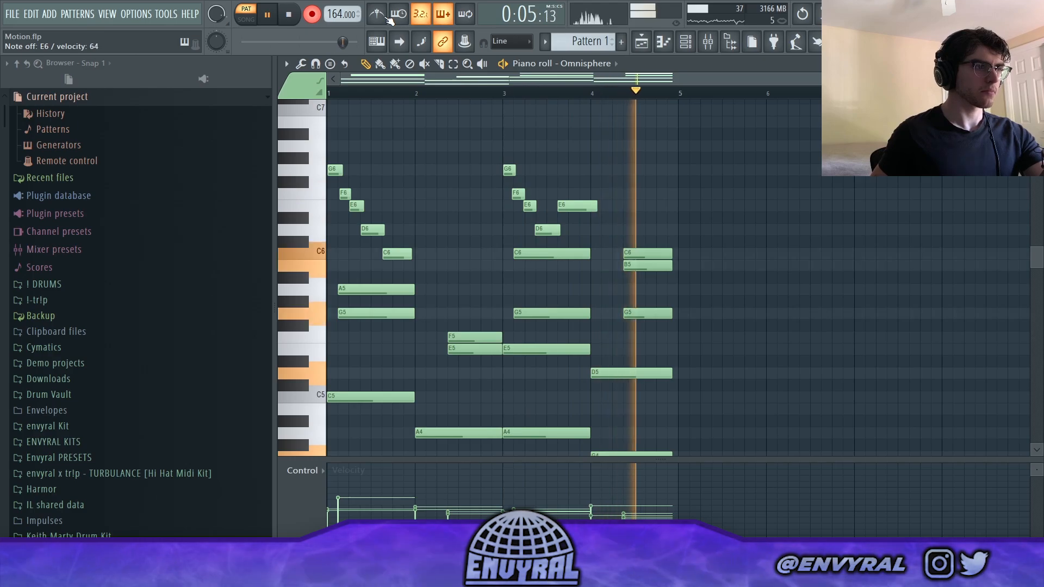
key(space)
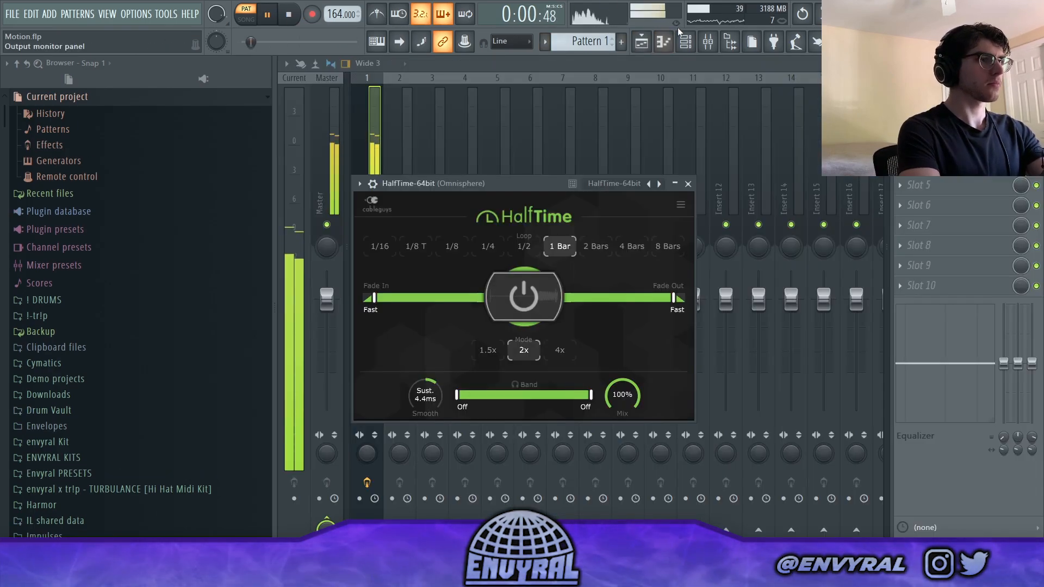
- Try HalfTime on the Omnisphere mixer track with a 1/2 loop and the band's lower limit at 265 Hz
click(686, 42)
click(610, 293)
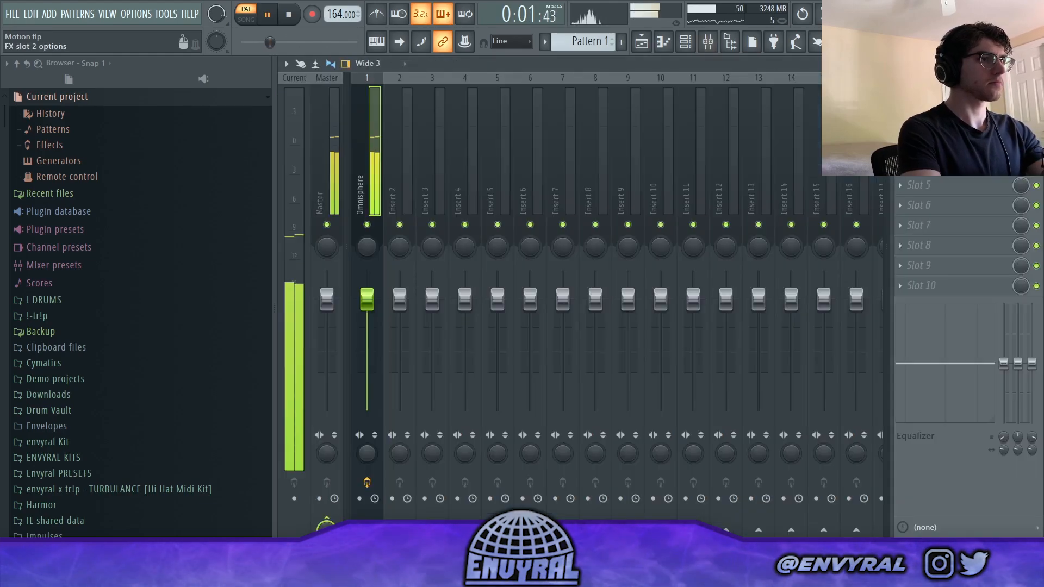
click(941, 105)
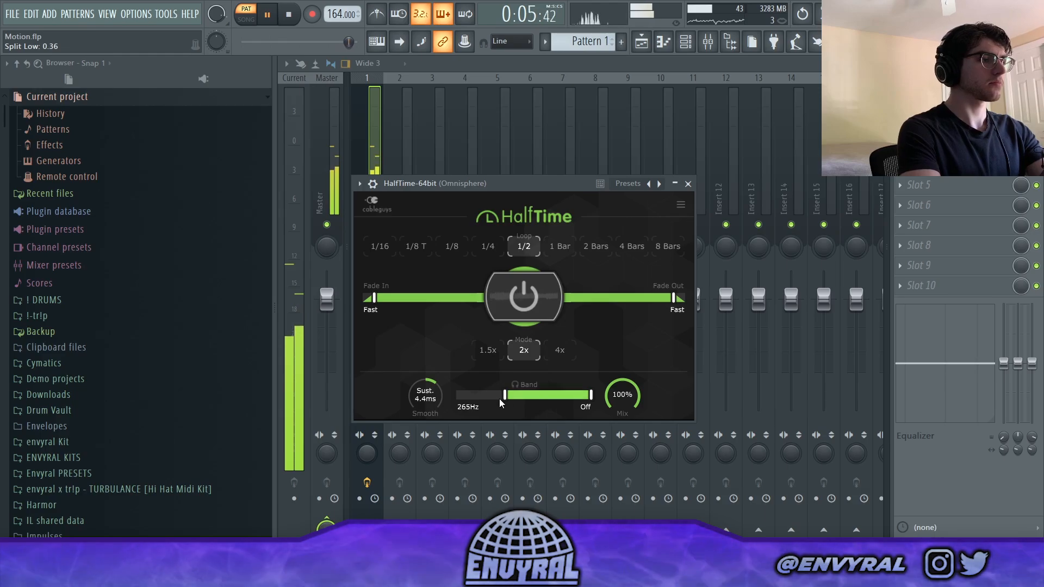
- Set HalfTime to a 1 Bar loop with both band limits off and lower the Omnisphere track's volume to -4.1 dB
click(688, 48)
click(613, 294)
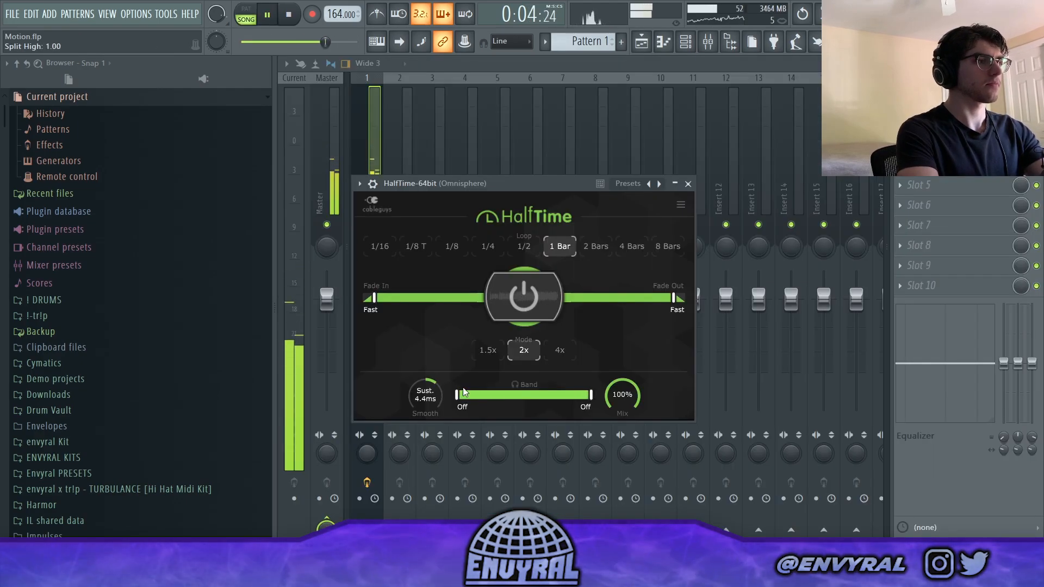
click(357, 129)
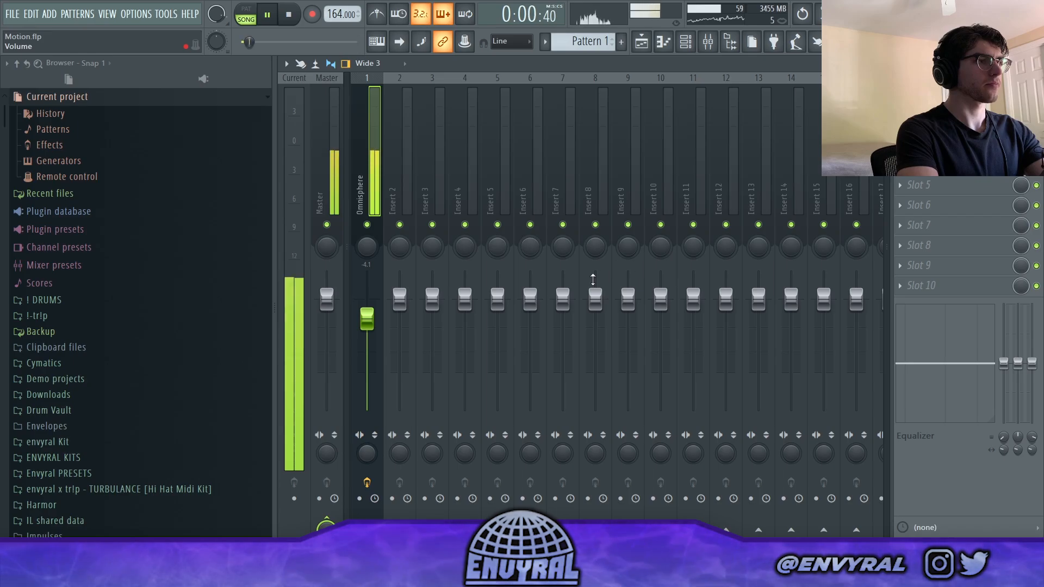
- Arm the Omnisphere mixer track, render it as a full-song audio clip on Track 3, and play the clip back
key(space)
click(360, 499)
key(alt+r)
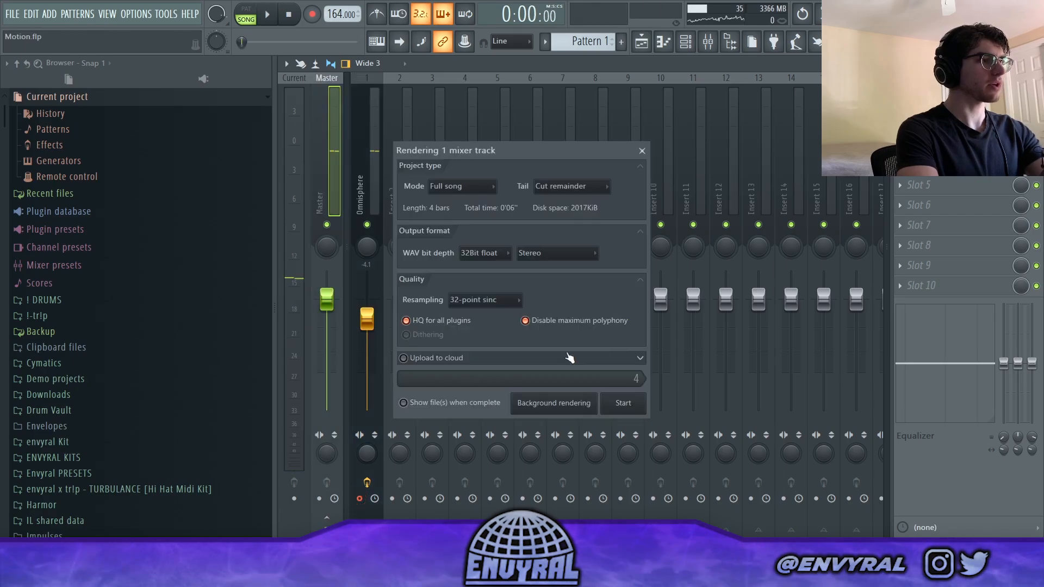
click(485, 187)
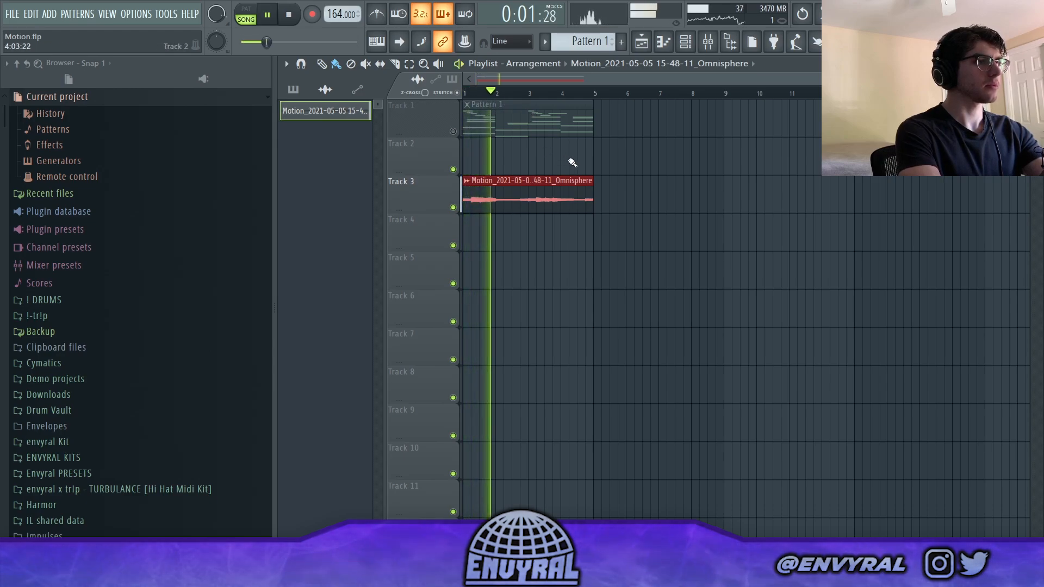
drag(413, 210, 403, 255)
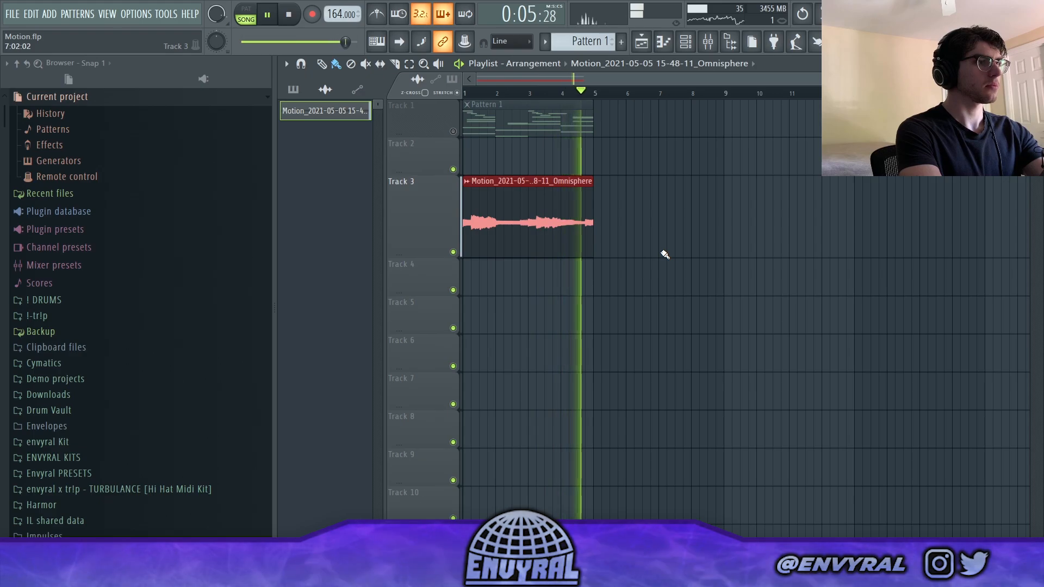
key(space)
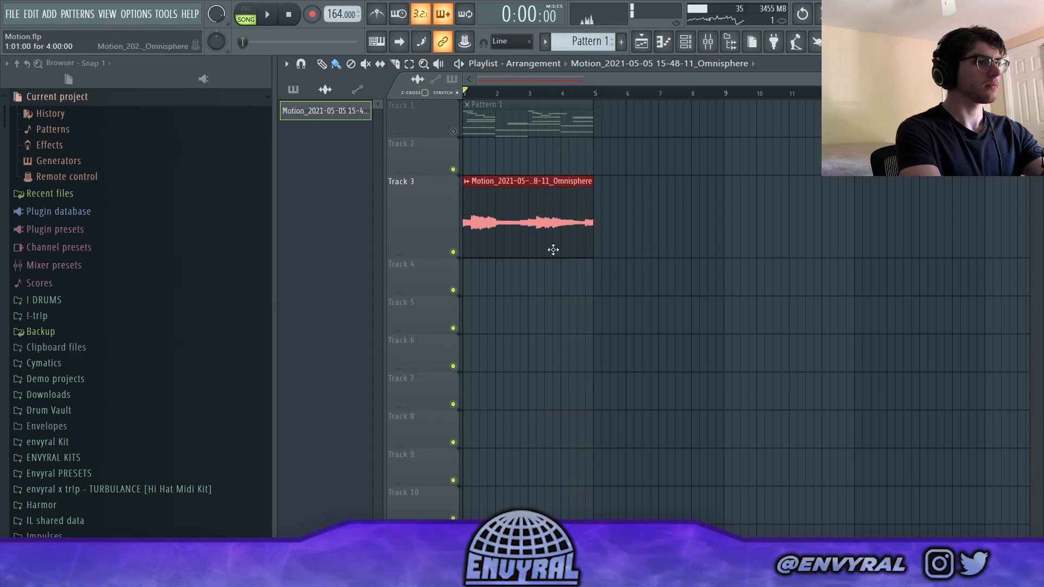
- Unmute Pattern 1 on Track 1 in place of the Track 3 clip and transpose the pattern's notes up an octave
click(454, 134)
double_click(492, 120)
click(707, 42)
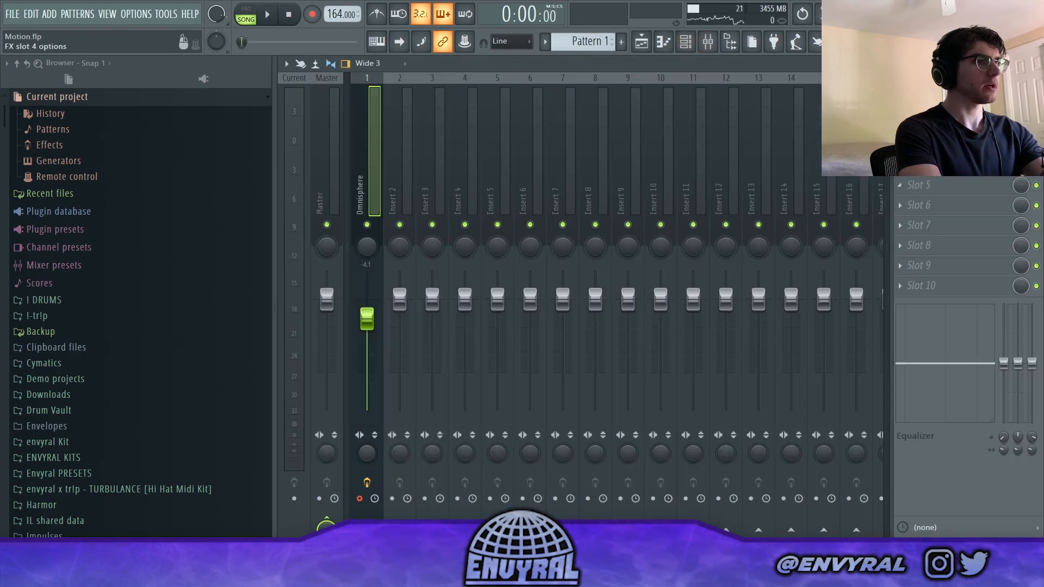
- Set HalfTime to a 1/8 loop with the band from 849 Hz to 8.15 kHz and smoothing at 245 ms, and play it back
click(941, 104)
click(531, 244)
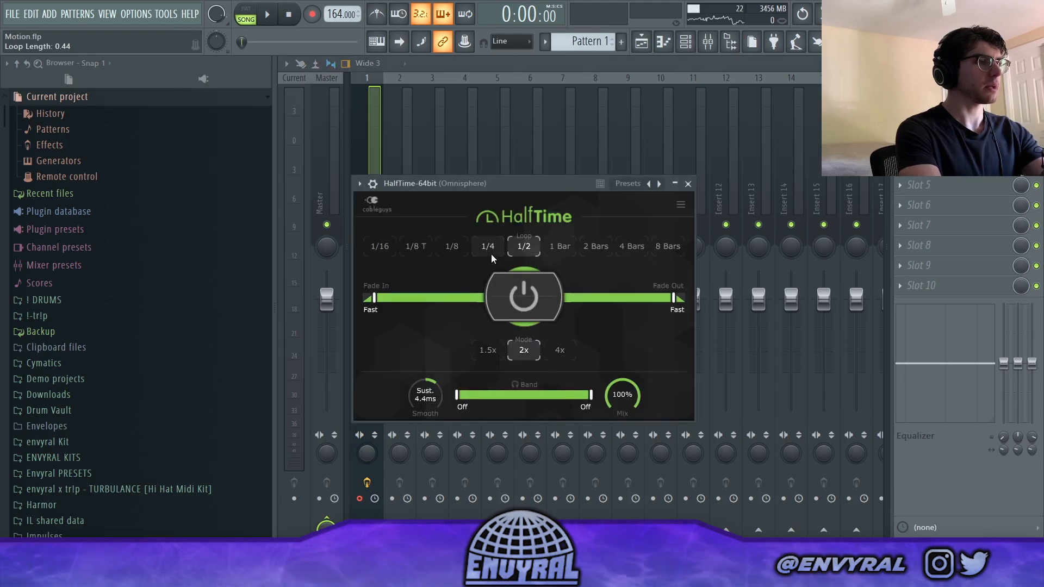
click(488, 248)
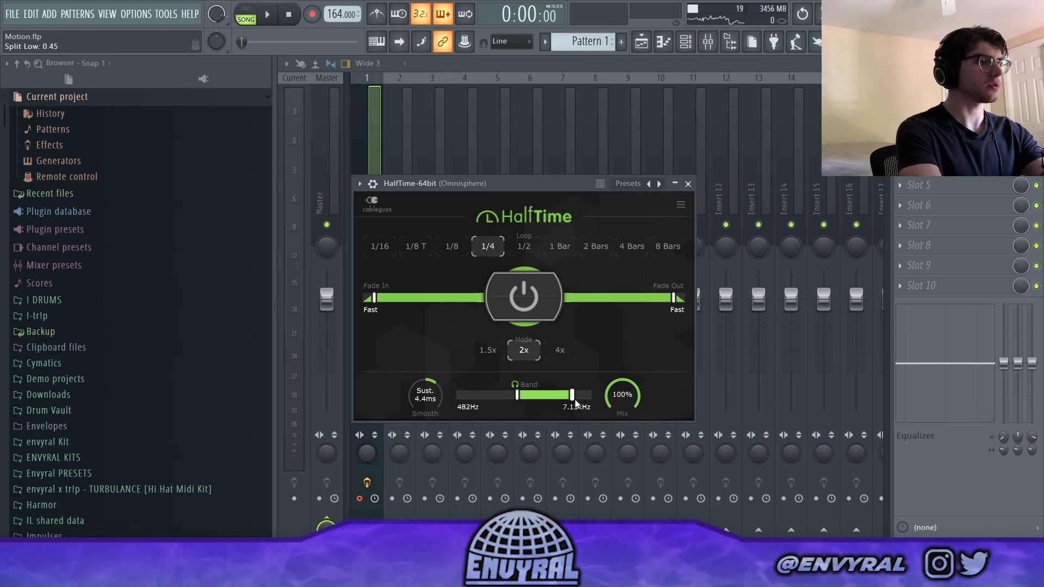
key(space)
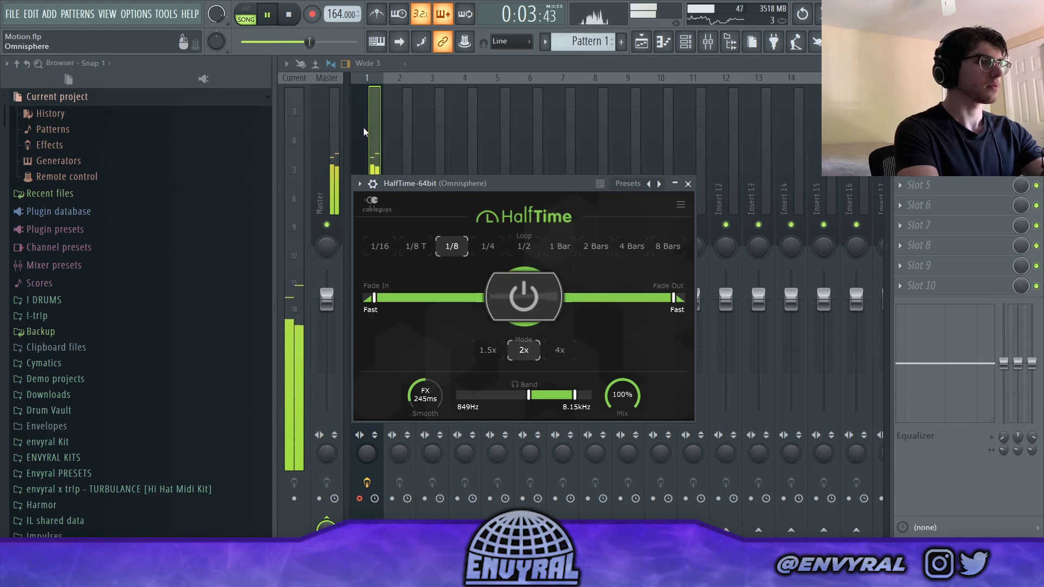
- Flip Pattern 1's notes horizontally with the score flipper and play back the result
click(645, 41)
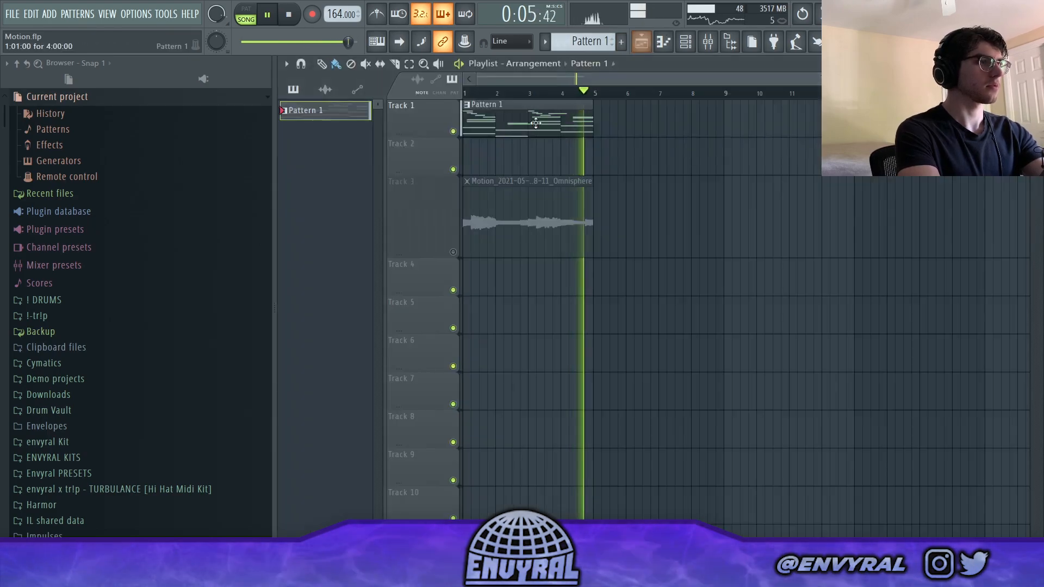
key(space)
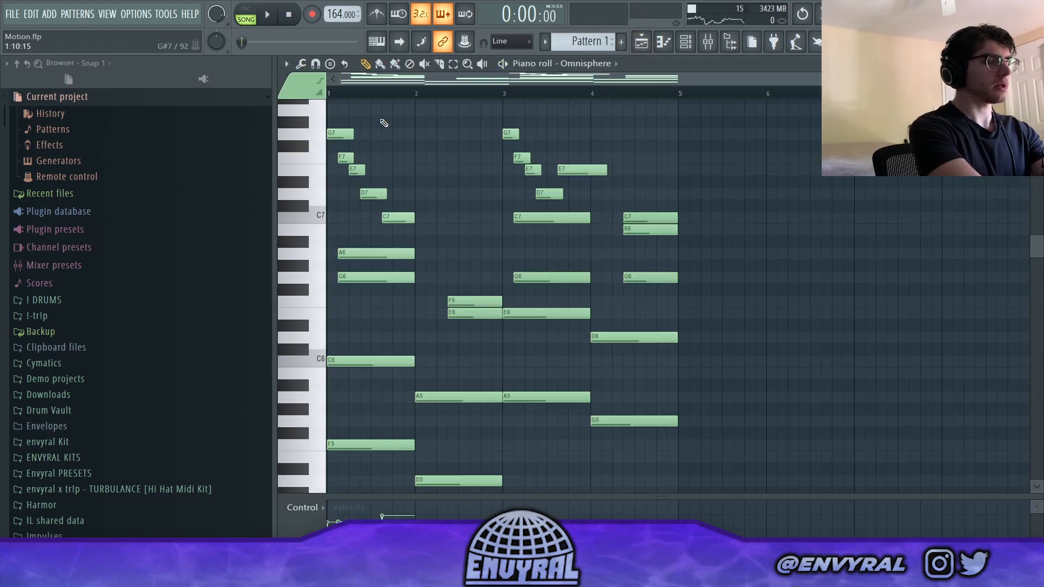
click(381, 64)
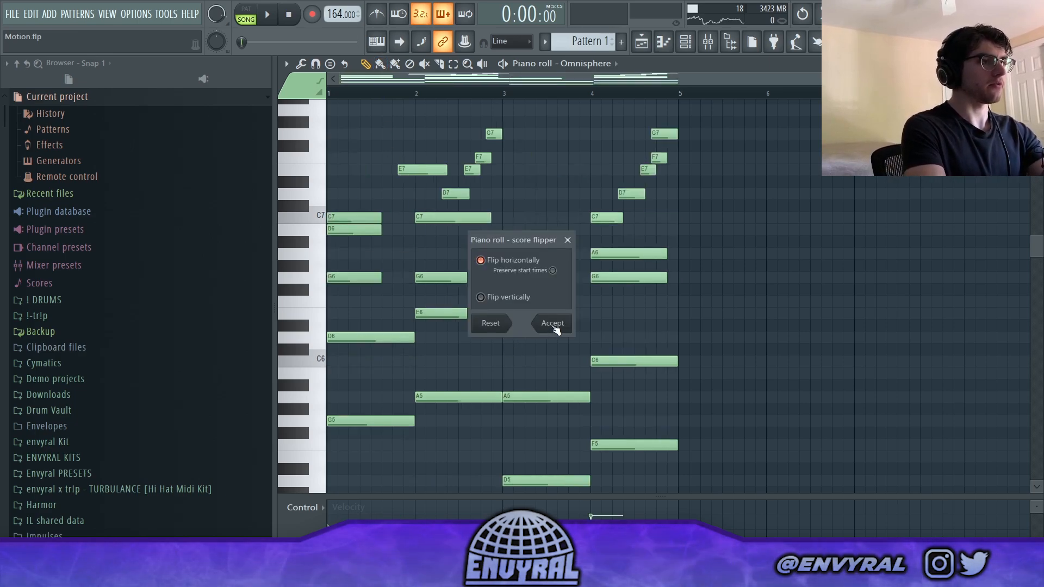
click(553, 324)
key(space)
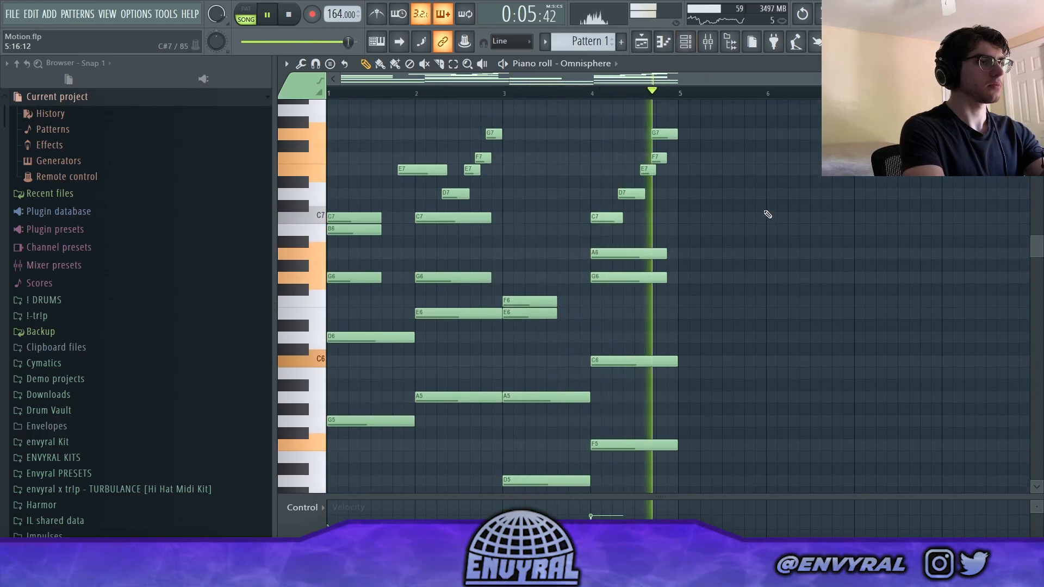
key(space)
- Render the armed Omnisphere mixer track to audio again in full song mode with 32Bit float depth
click(708, 41)
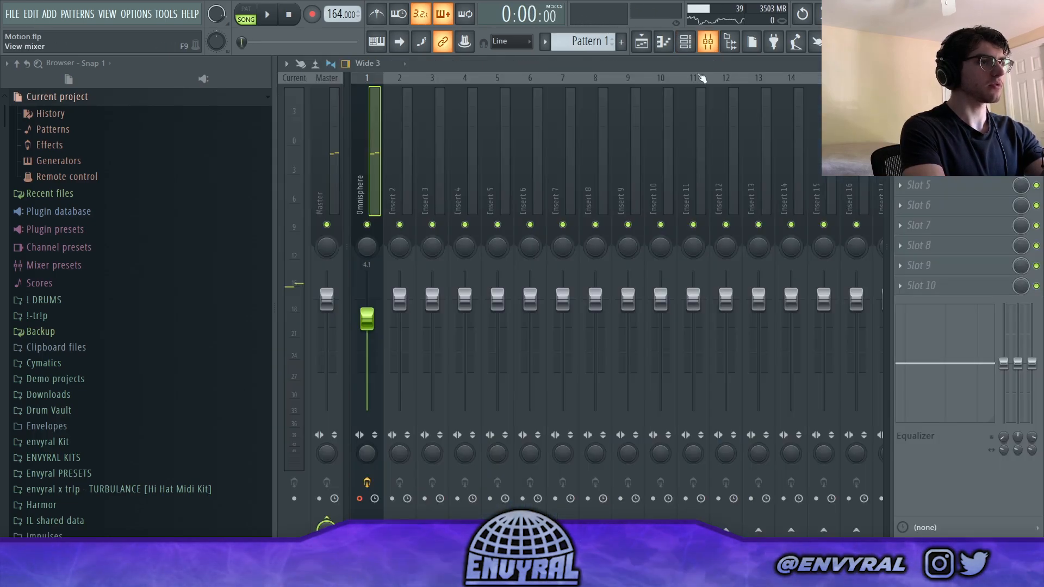
key(alt+r)
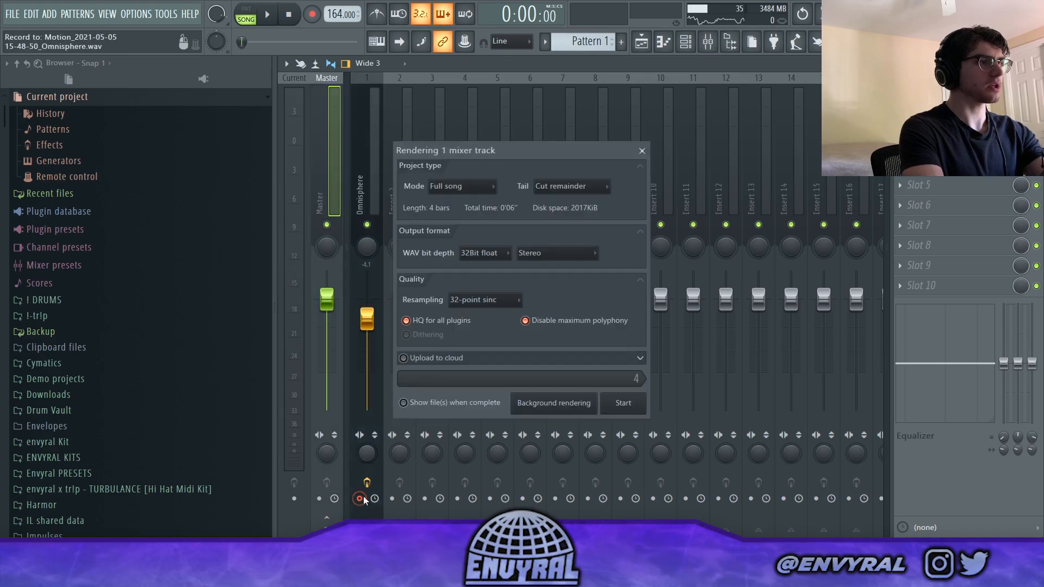
click(620, 402)
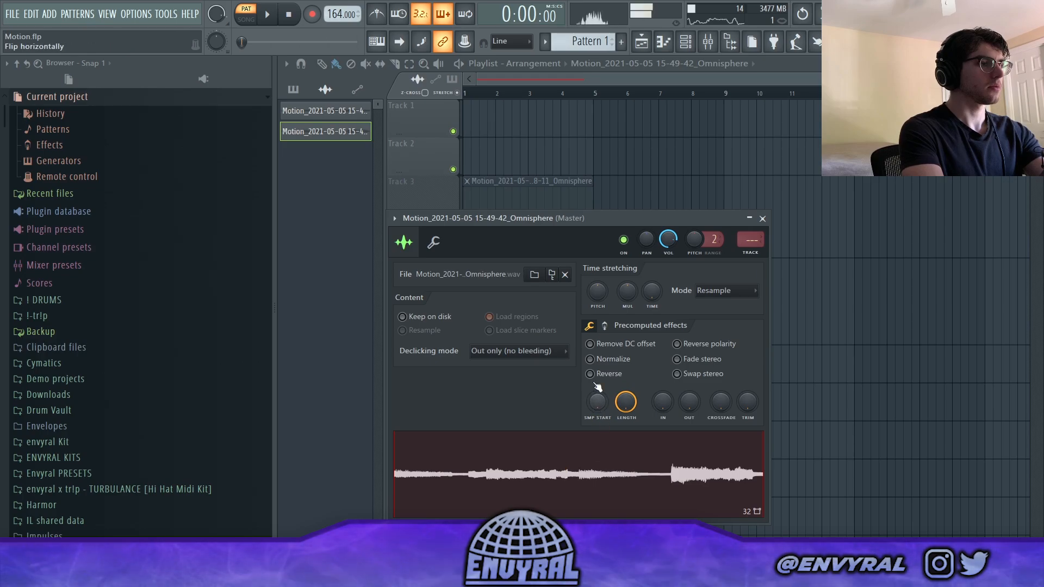
- Reverse the newly rendered Omnisphere clip on Track 4 and unmute Track 3
click(516, 72)
click(453, 252)
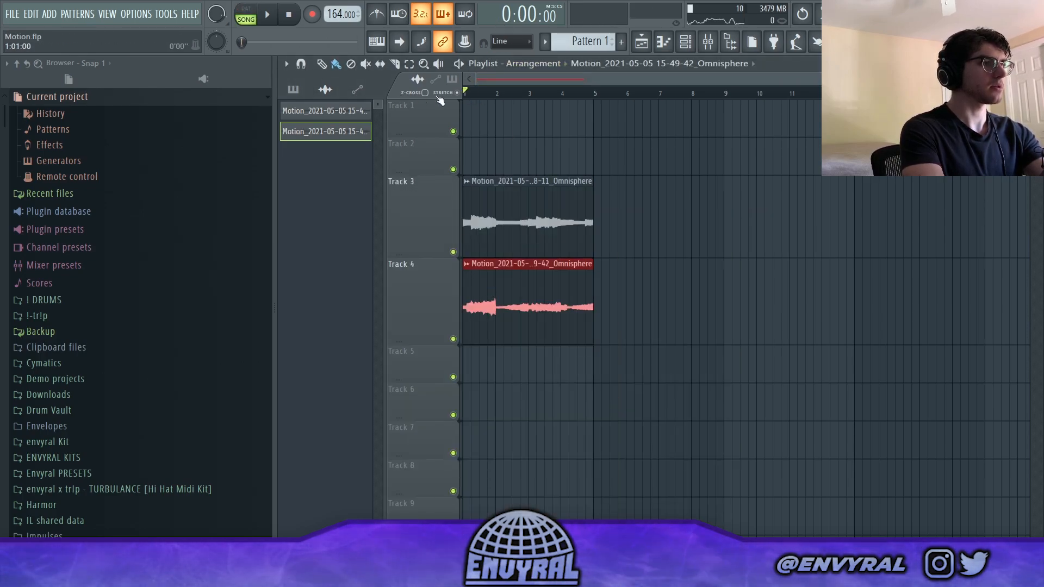
- Play the arrangement and repeat the Omnisphere audio clips on Track 3 and Track 4 from bar 5
key(space)
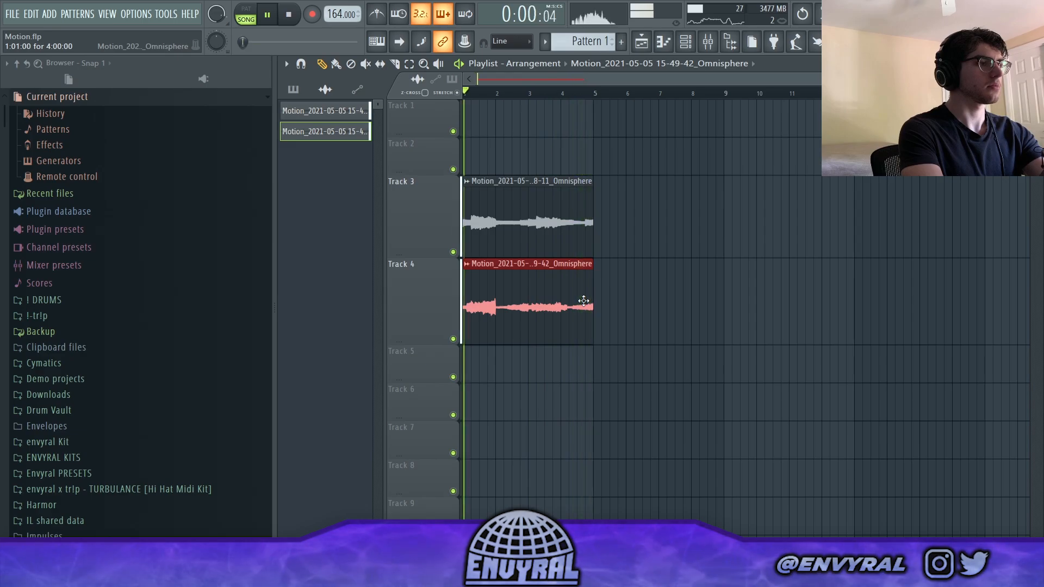
click(600, 229)
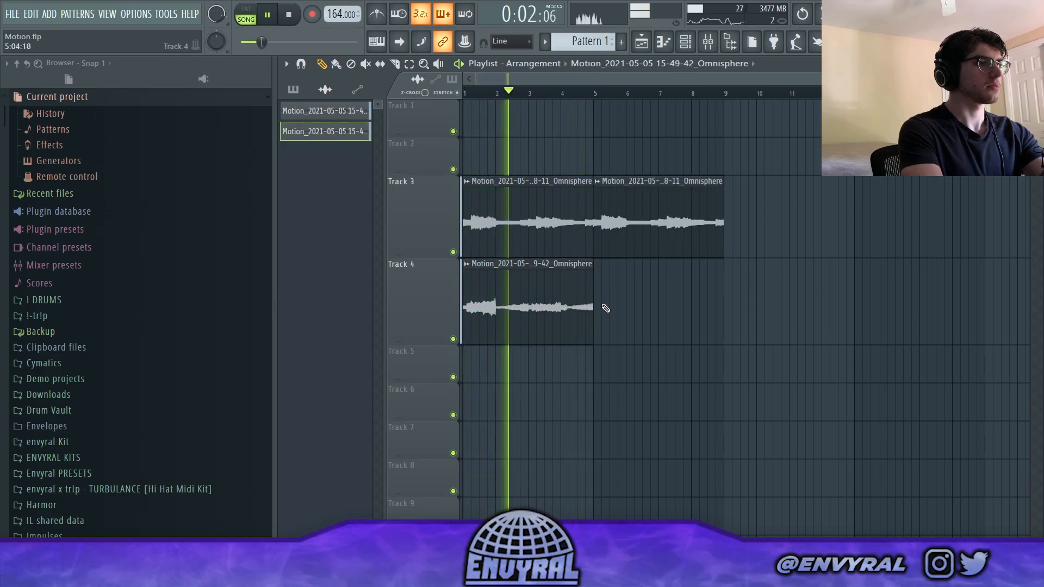
click(606, 309)
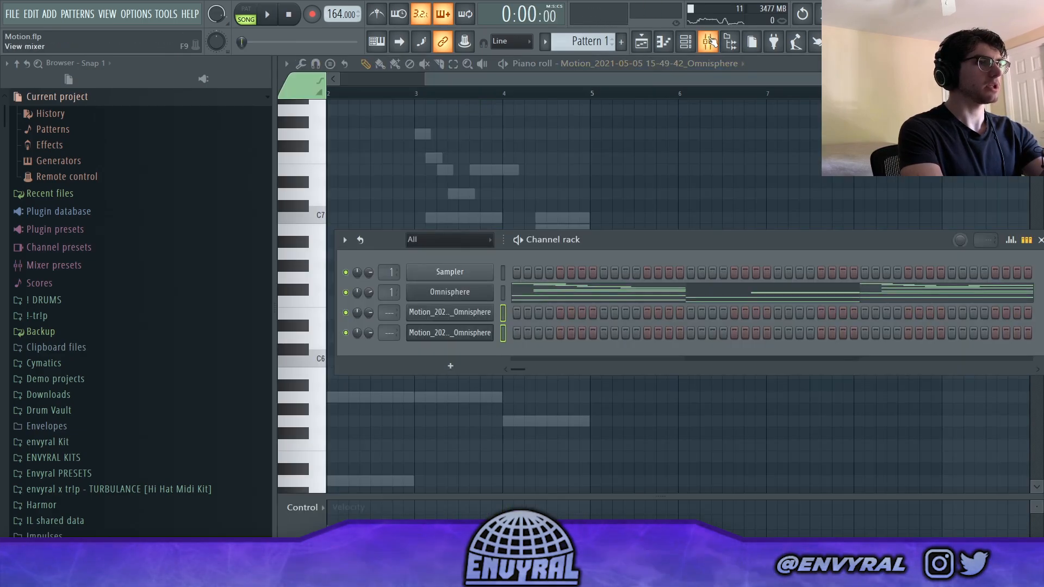
- Route the audio clips to their own mixer tracks and lower the low-cut point in Parametric EQ 2 on the reversed clip's track
click(709, 41)
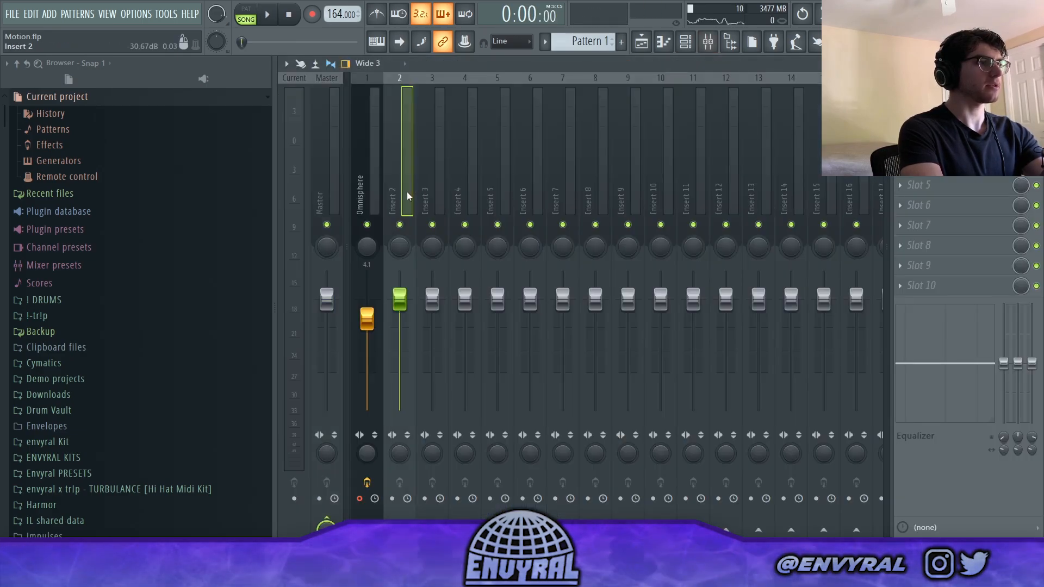
key(ctrl+l)
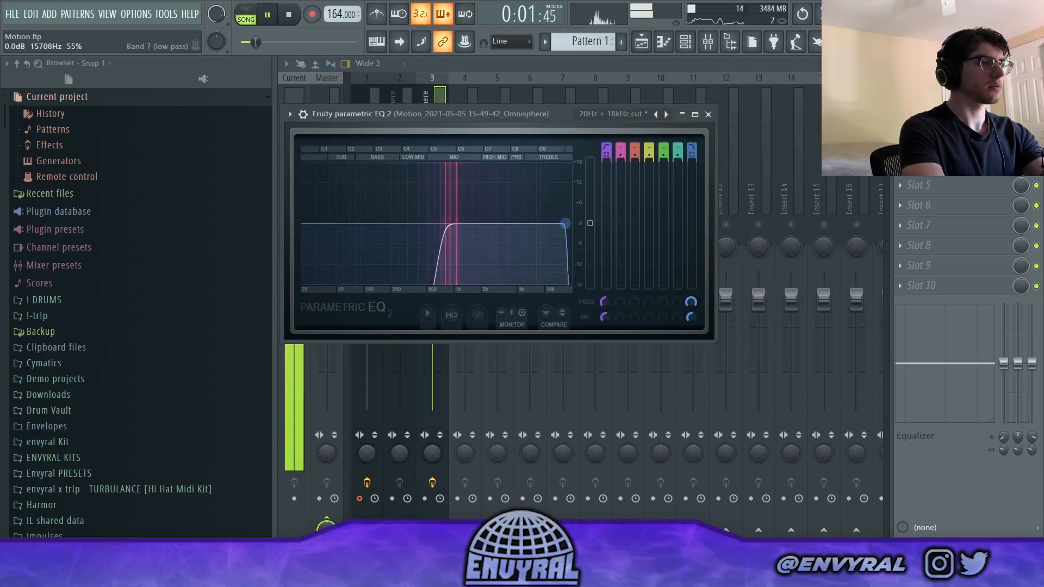
drag(443, 223, 437, 224)
key(Escape)
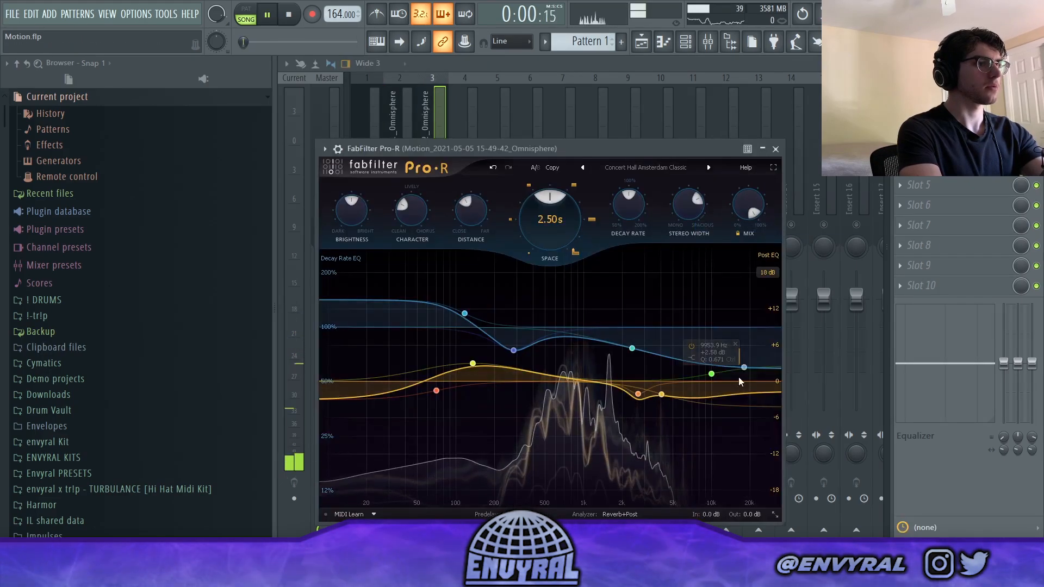
- Set the Pro-R reverb mix on the reversed clip's track to about 68% and the first Omnisphere clip's mixer level to -2.2 dB
drag(748, 217, 740, 250)
key(space)
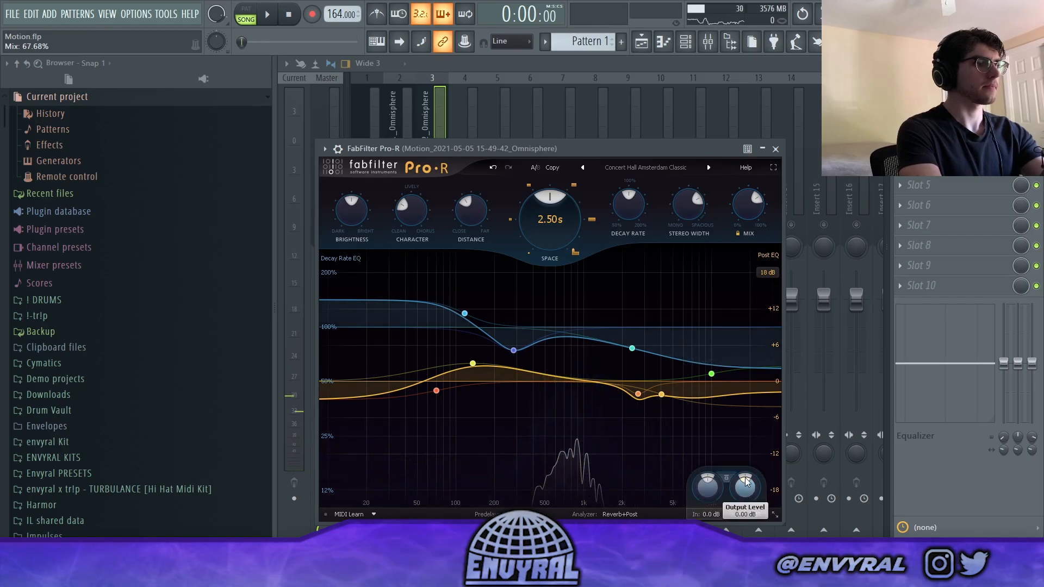
key(space)
click(433, 91)
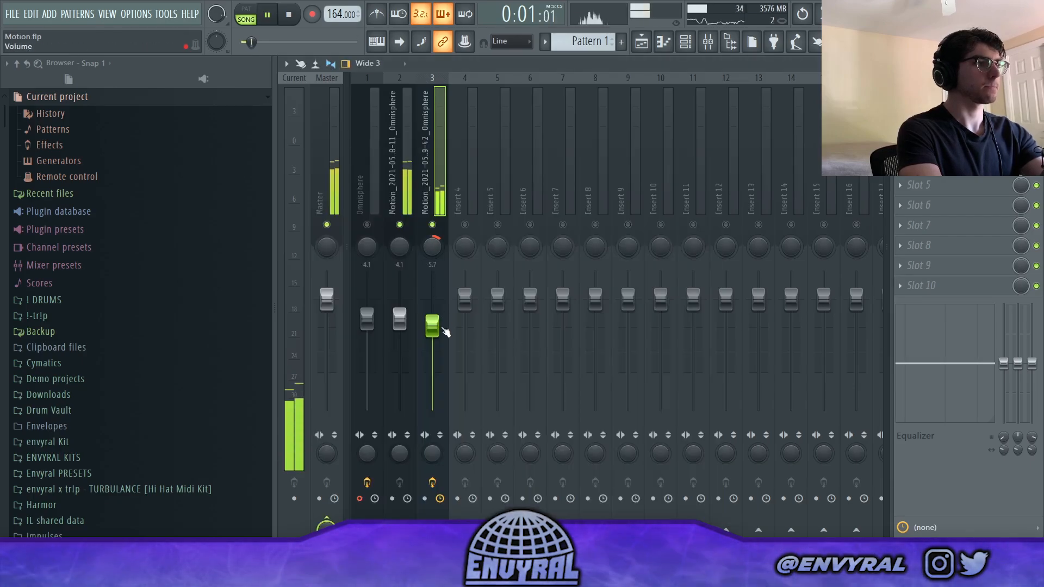
mouse_move(403, 314)
mouse_down()
mouse_move(433, 326)
mouse_move(404, 316)
mouse_up()
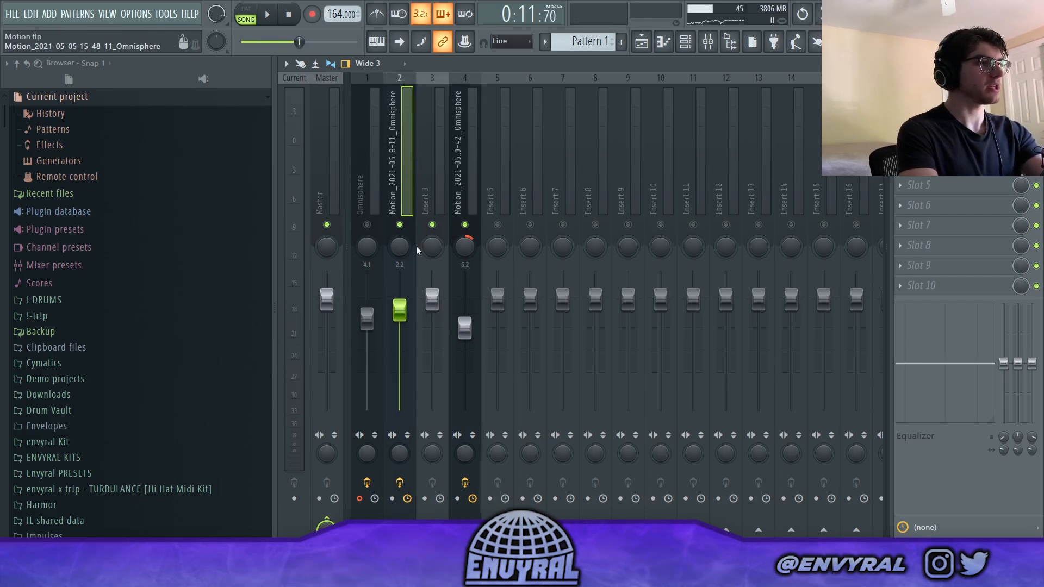
- Send the first Omnisphere clip's mixer track to Insert 3 and load the Keys Texture mixer track state on that insert
right_click(433, 534)
click(430, 534)
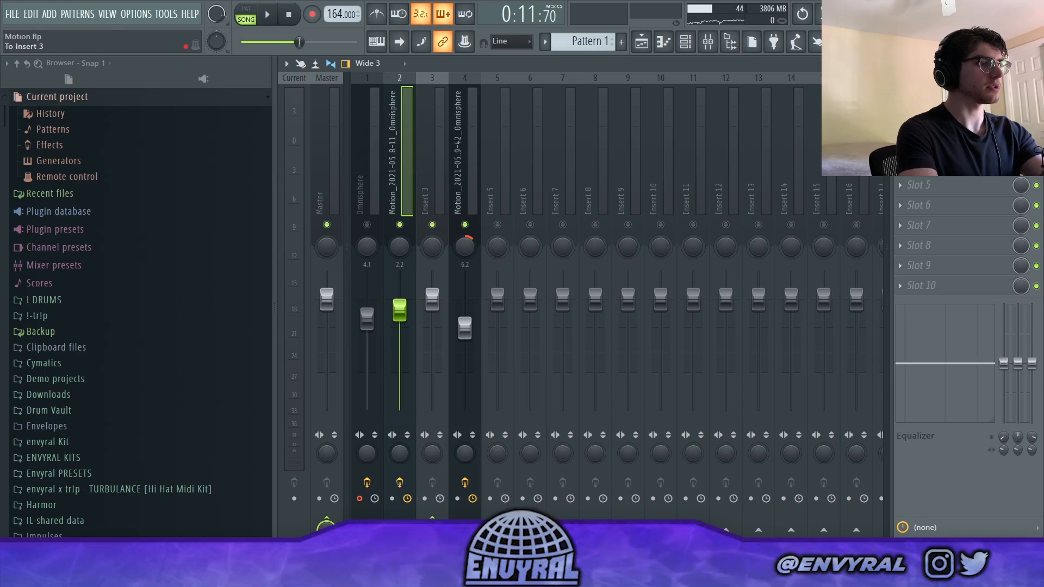
right_click(441, 77)
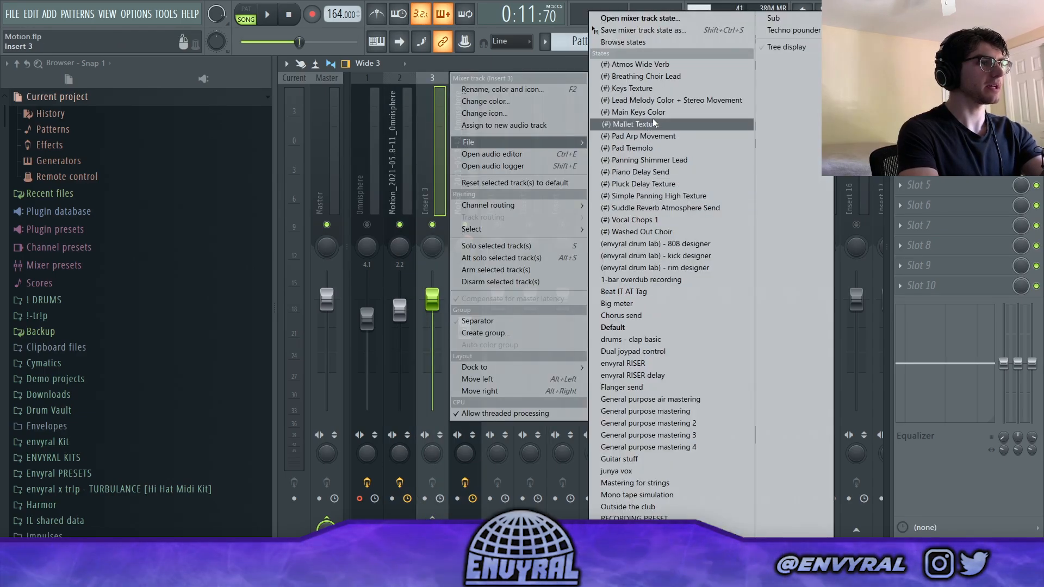
click(652, 90)
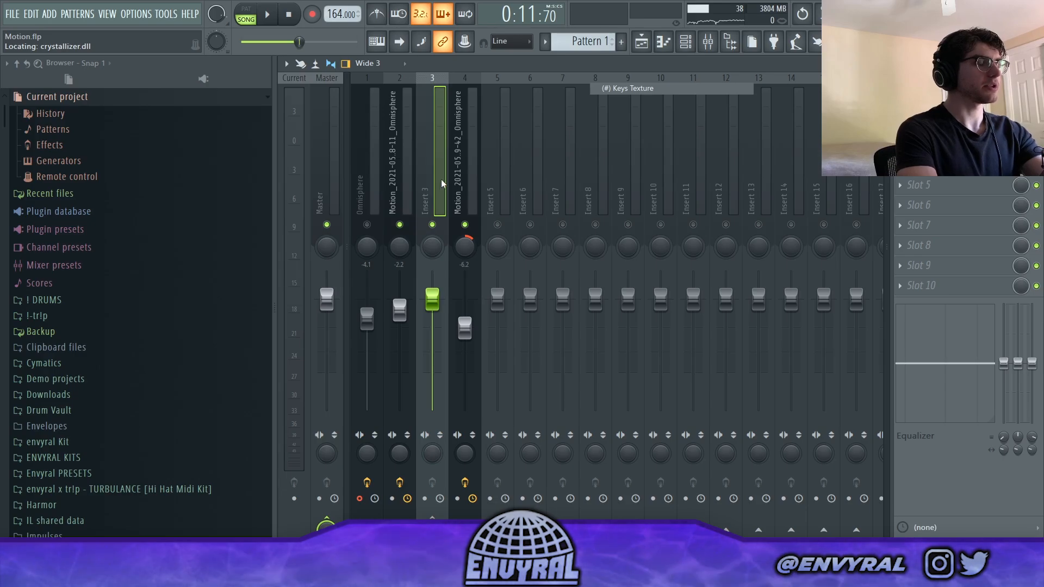
- Inspect the Crystallizer settings on the Keys Texture mixer track while the arrangement plays
click(438, 208)
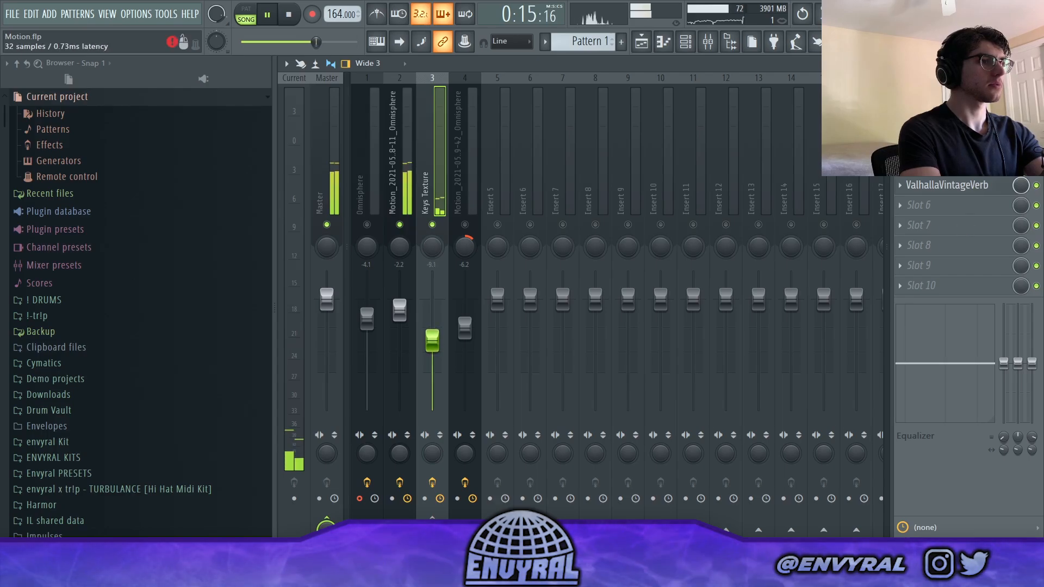
click(945, 104)
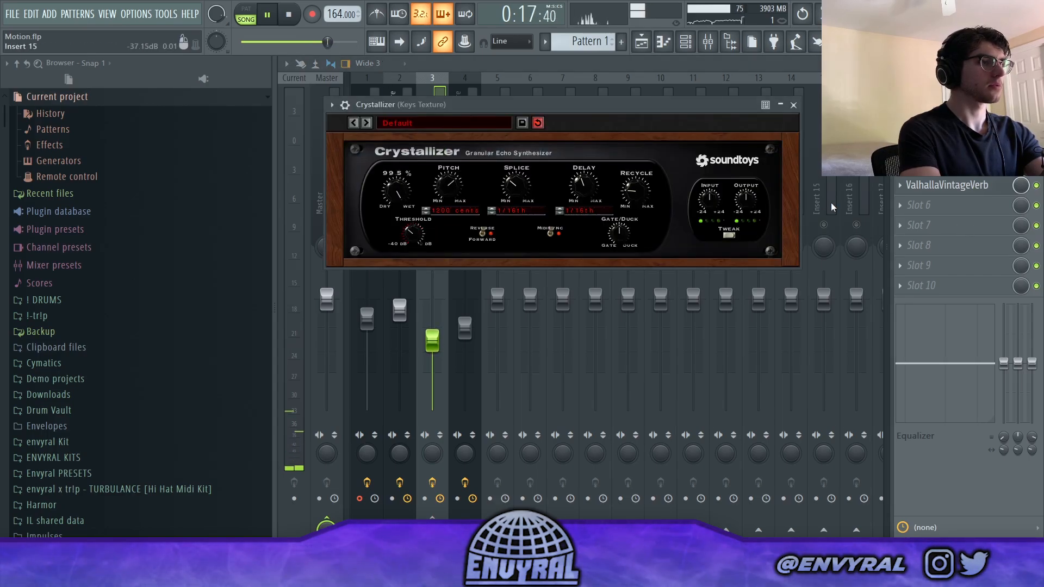
click(793, 106)
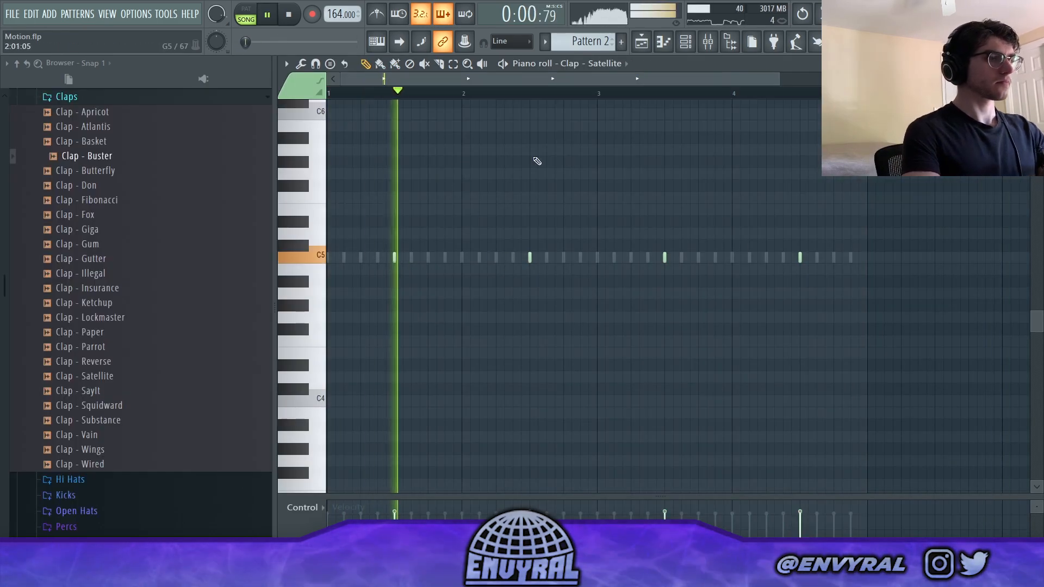
- Add the 808 - Cowboy sample from the FRACTAL drum kit's 808s folder as a new channel below Hi Hat - Parachute
click(686, 41)
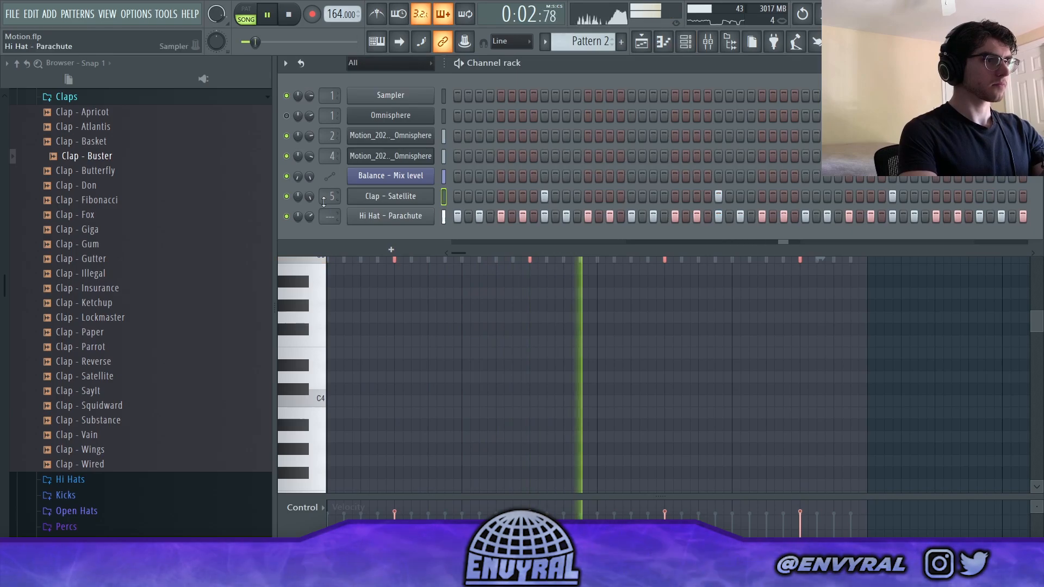
scroll(76, 197, up, 3)
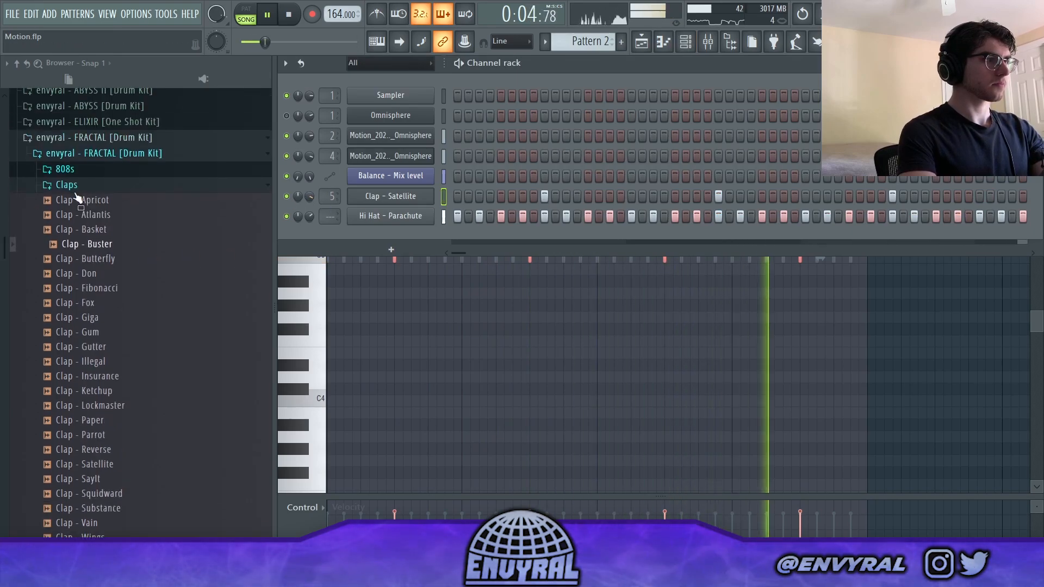
click(75, 189)
click(71, 172)
key(space)
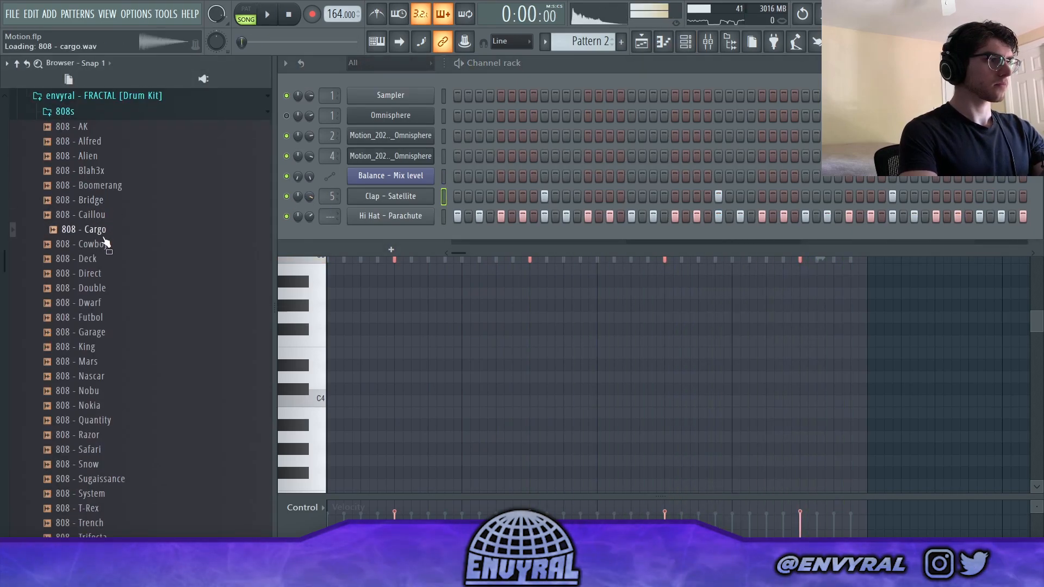
drag(403, 236, 405, 236)
- Write the 808 - Cowboy bassline with two F5 notes in bar 1, D5 in bar 2, two A5 in bar 3 and two G5 in bar 4
right_click(413, 237)
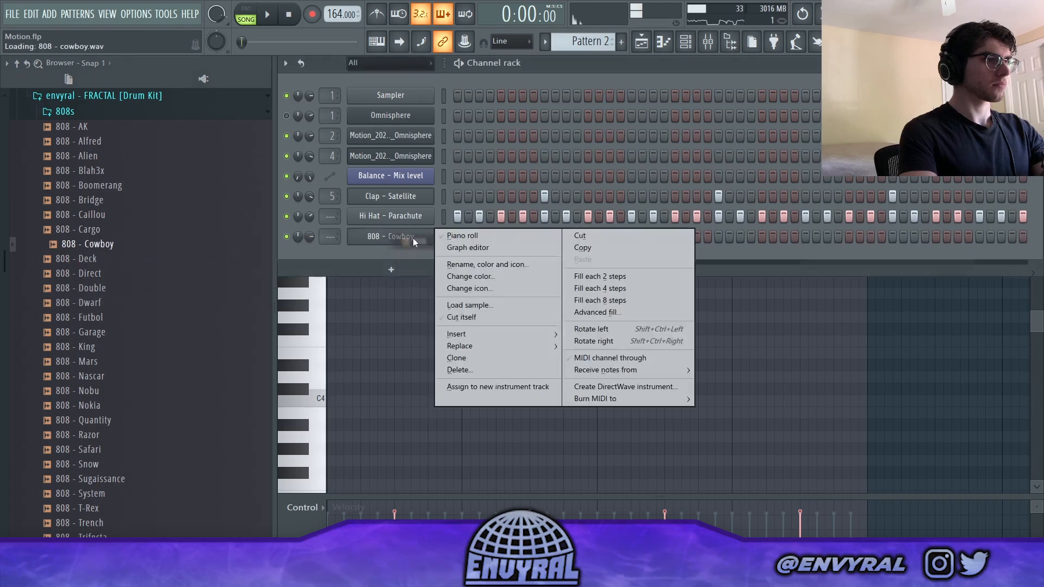
click(476, 240)
click(333, 199)
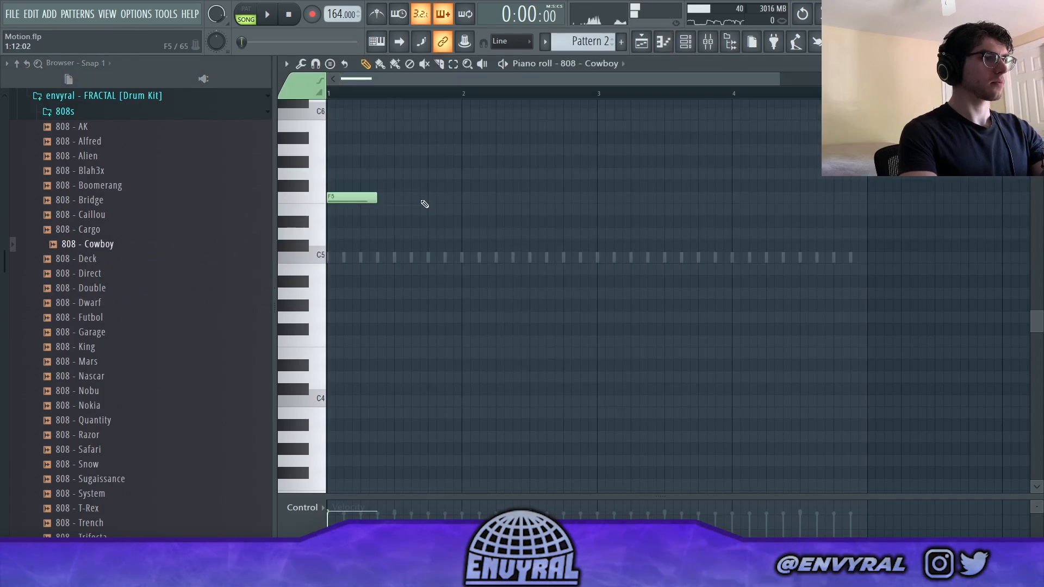
key(space)
click(426, 202)
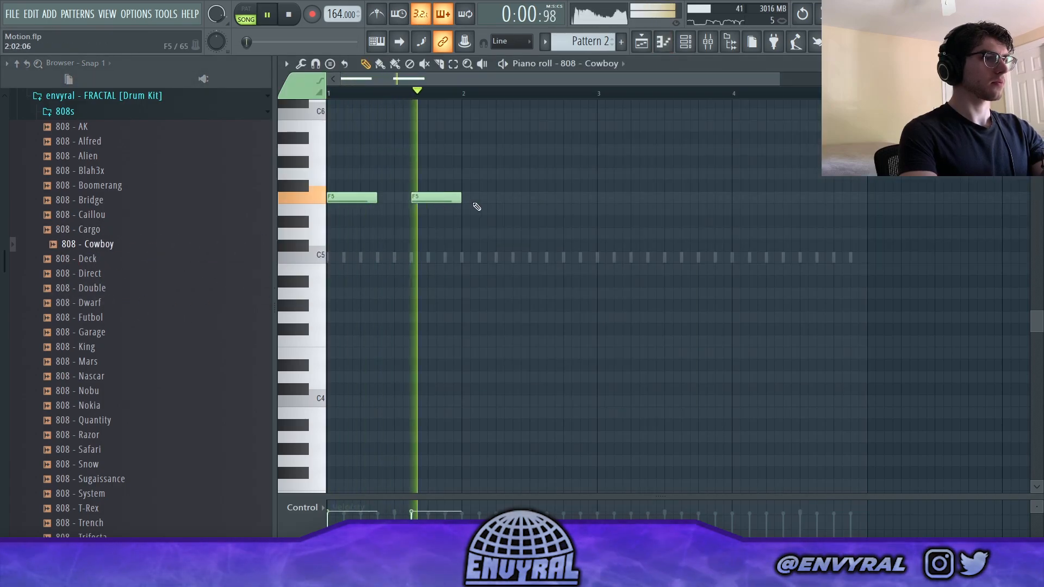
click(479, 233)
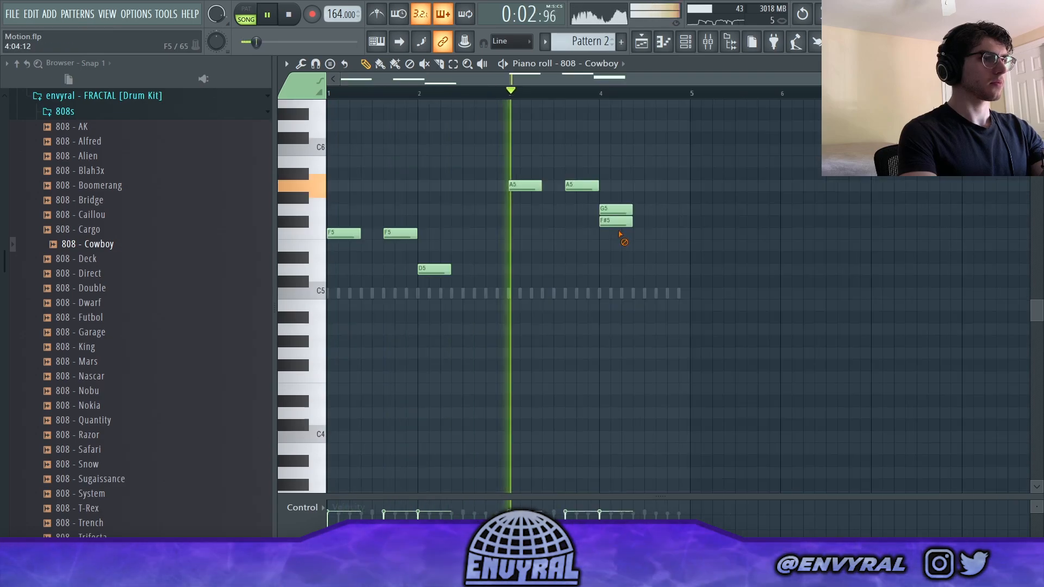
right_click(617, 220)
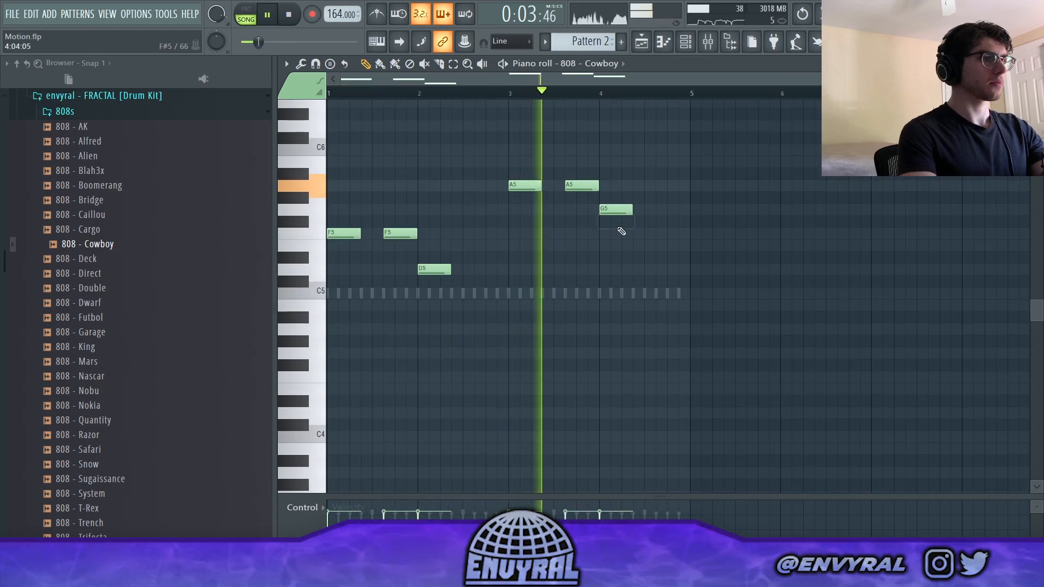
click(659, 210)
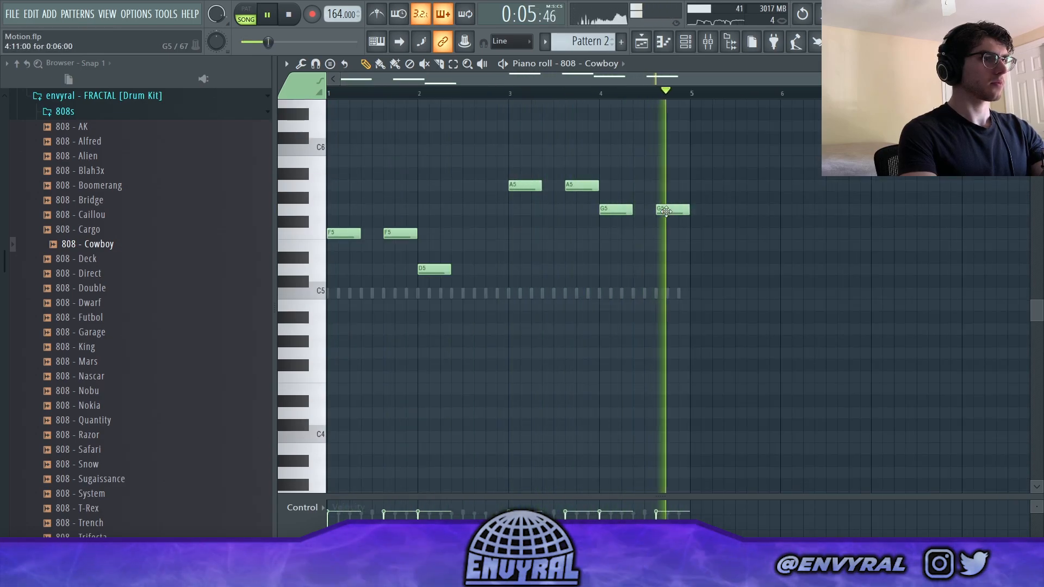
- Lengthen all the 808 notes so each one reaches the start of the following note
key(ctrl+a)
drag(543, 181, 565, 182)
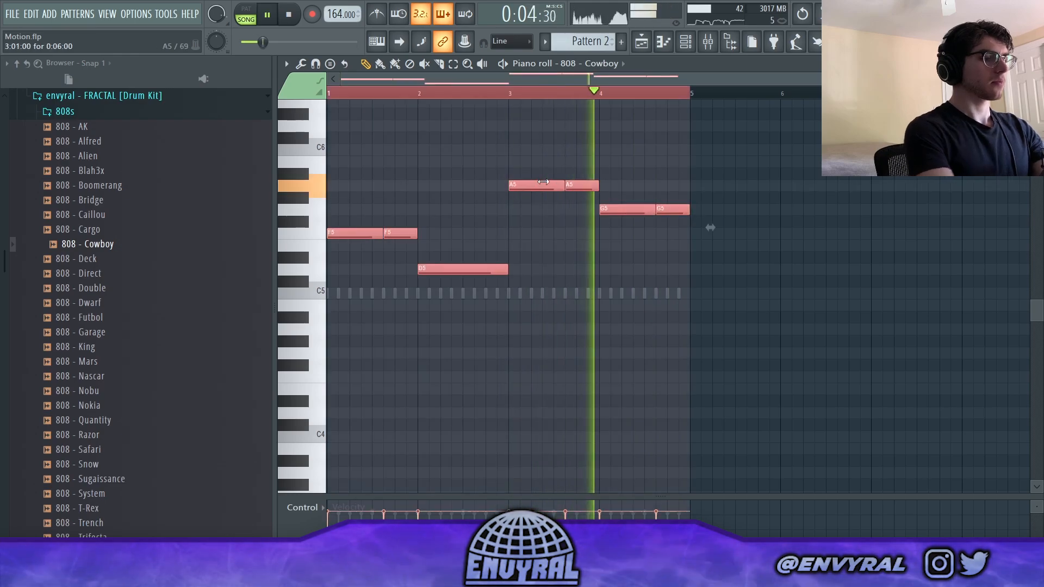
key(ctrl+d)
key(space)
- Set the time-stretching pitch shift of the Omnisphere audio clip on Track 3 to -100 cents
key(F5)
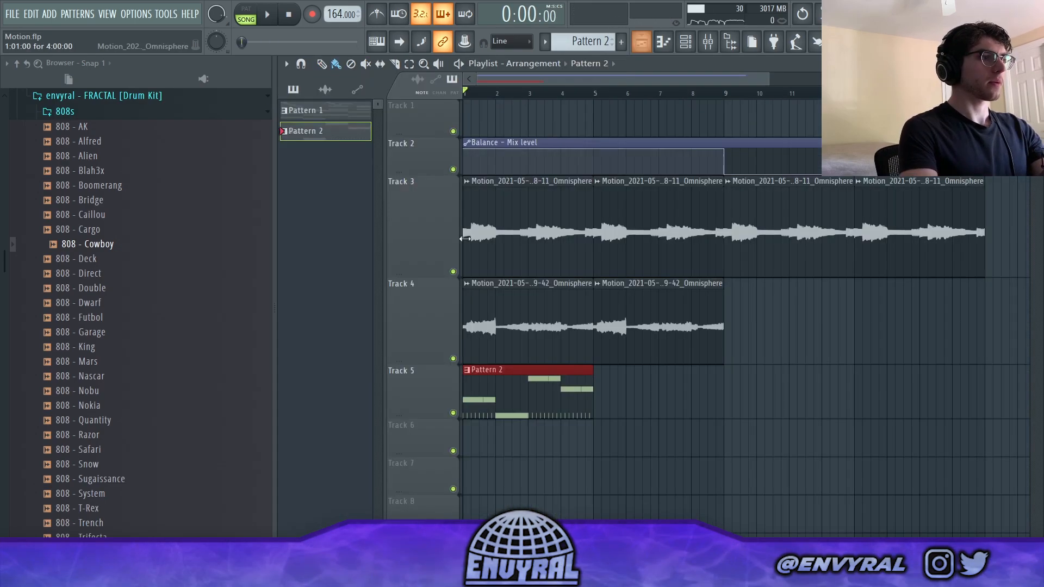
double_click(505, 228)
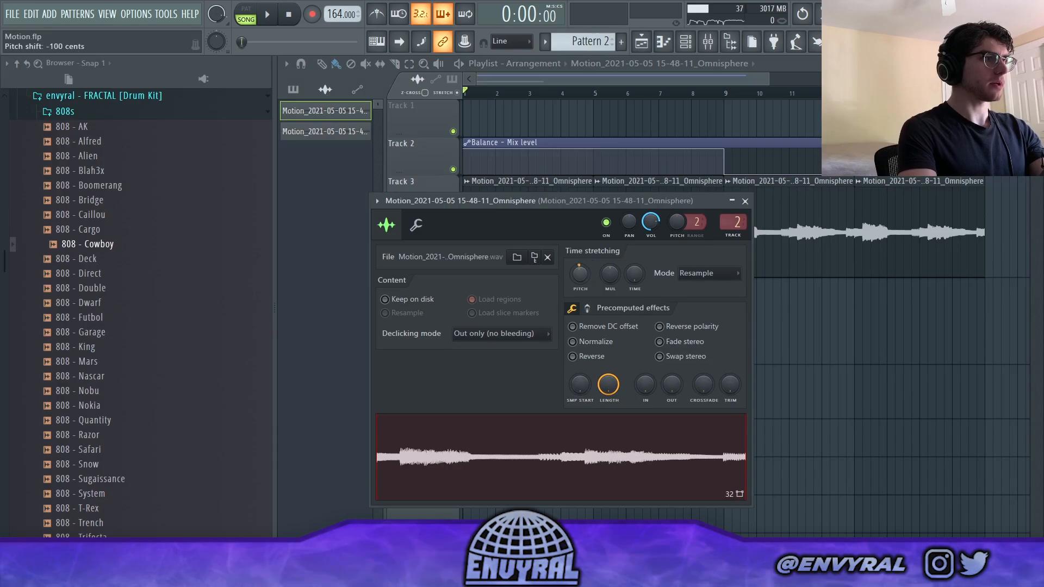
key(Escape)
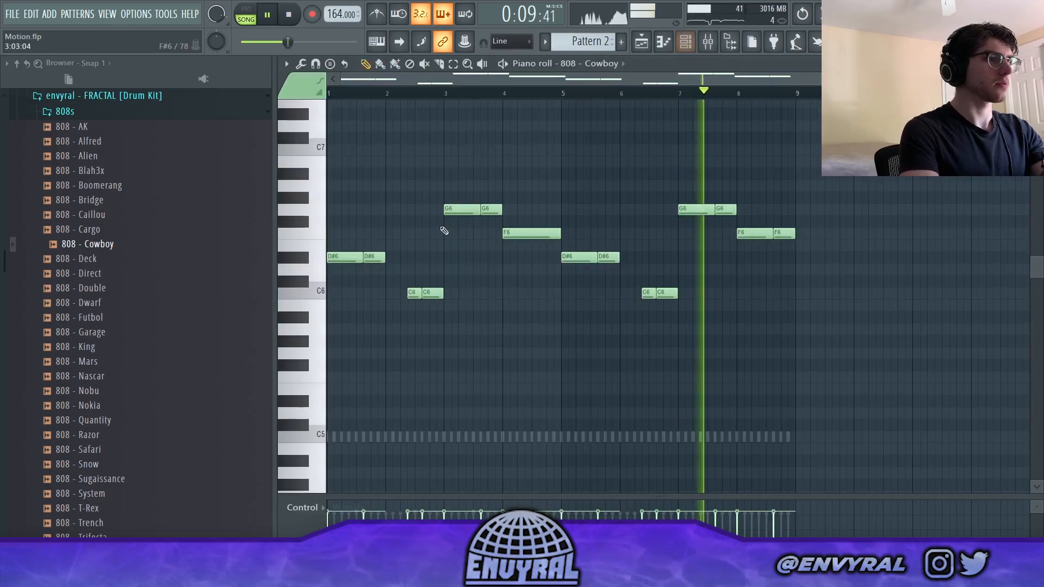
- Transpose all the 808 - Cowboy notes down one octave and deselect them
key(ctrl+a)
key(ctrl+Down)
key(ctrl+d)
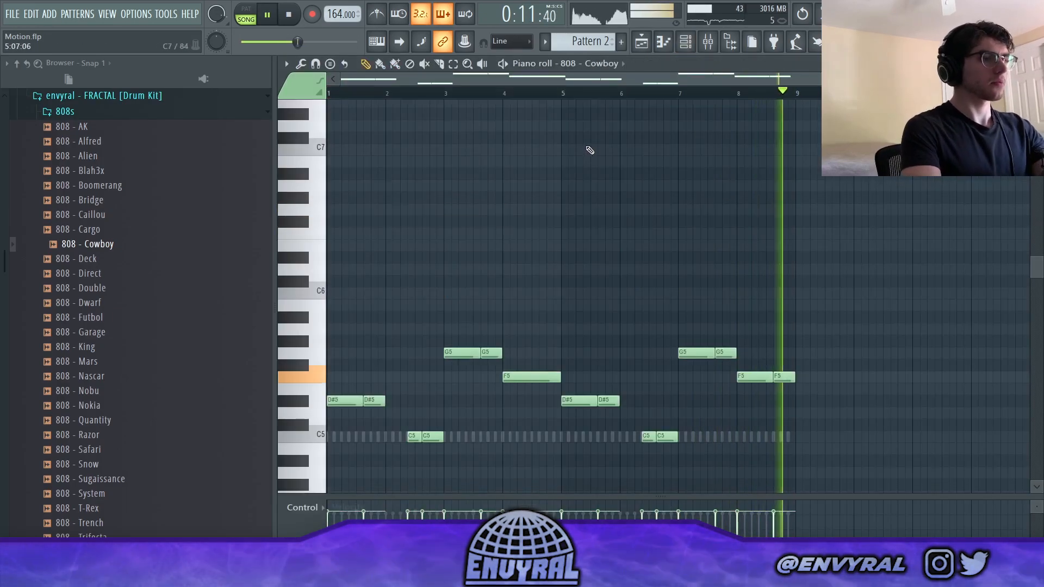
- Browse the FRACTAL kit's Claps folder and preview Clap - Fibonacci against the channels in the rack
click(695, 45)
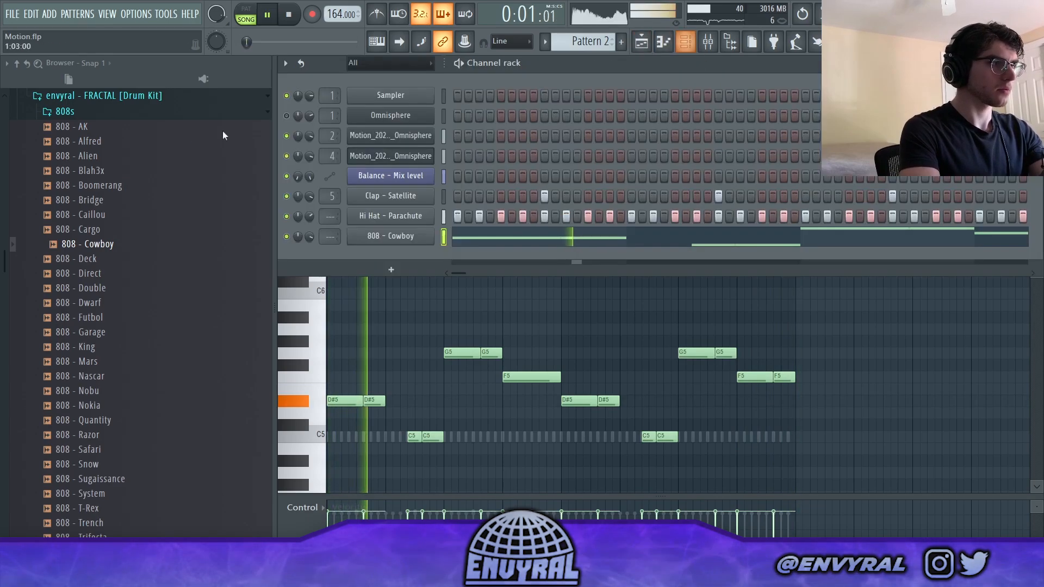
scroll(56, 191, up, 2)
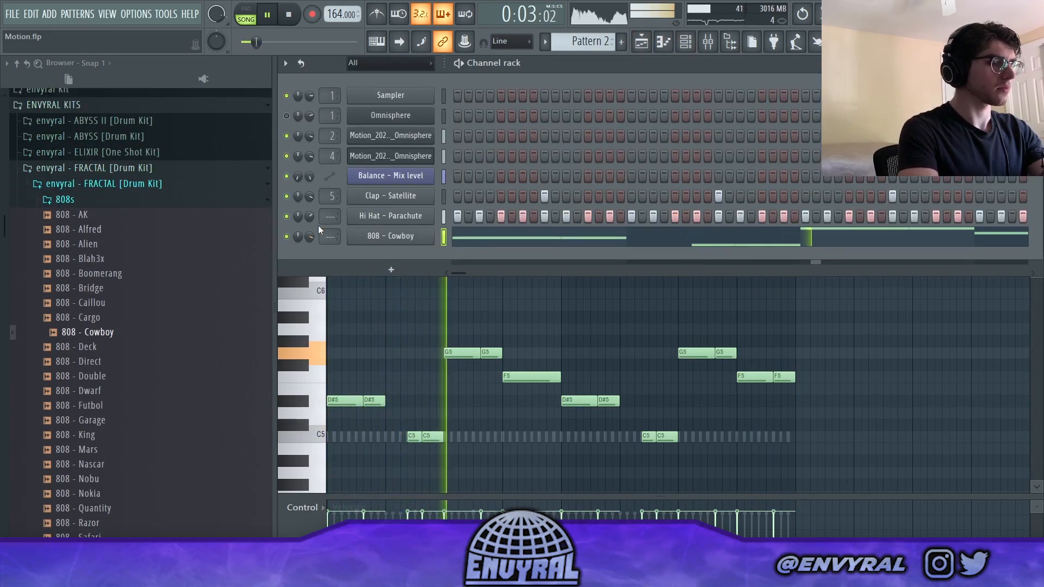
click(61, 199)
click(68, 215)
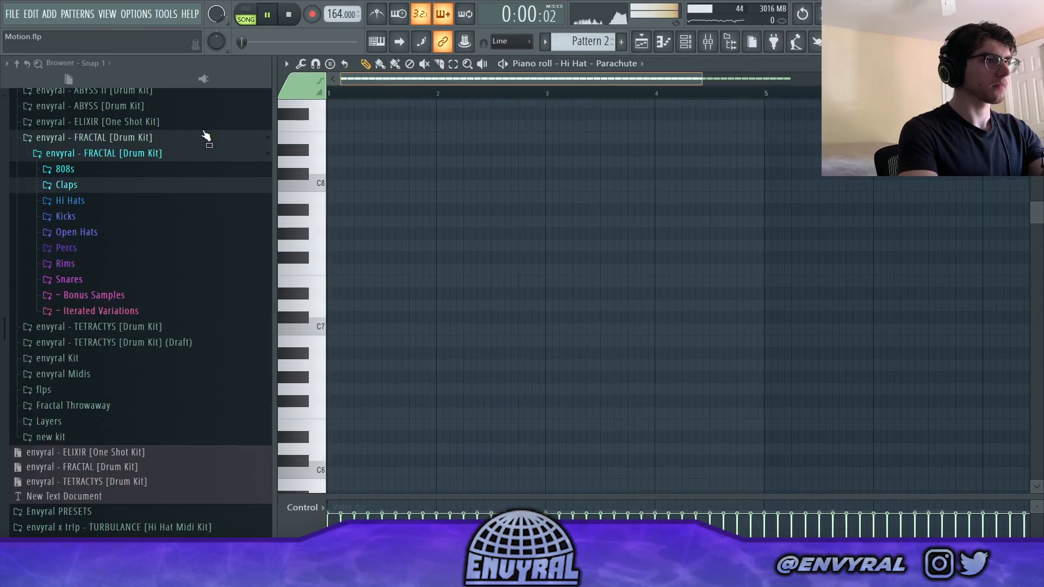
key(space)
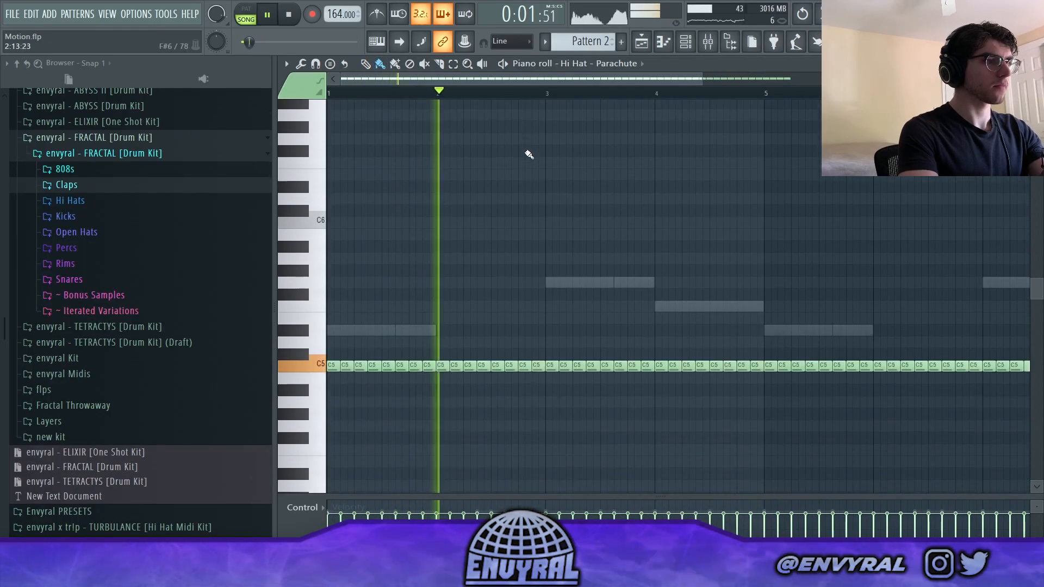
- Transpose all the Hi Hat - Parachute notes down one semitone to B4 and deselect them
key(ctrl+a)
key(Down)
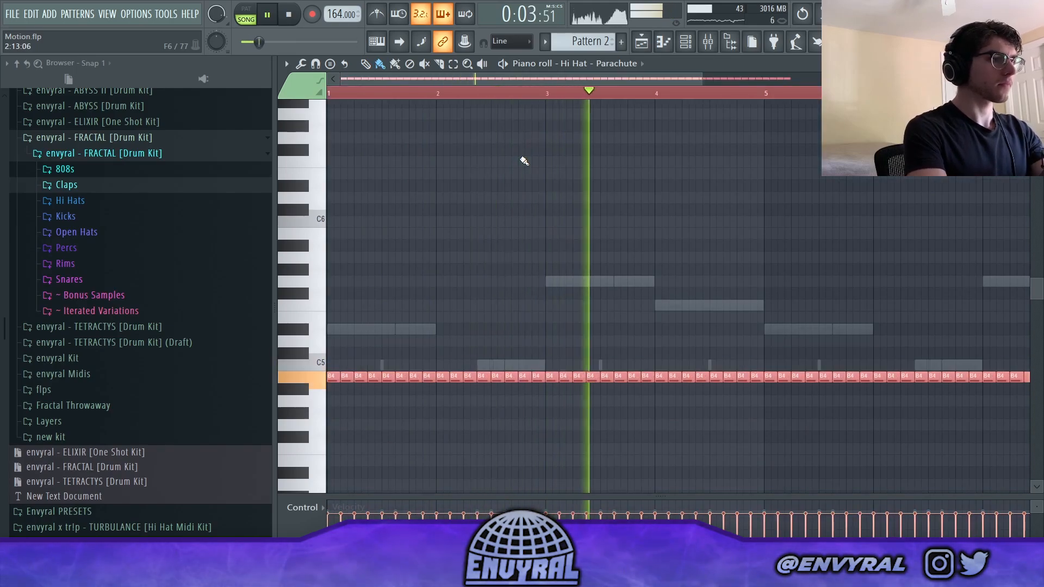
ctrl+click(523, 161)
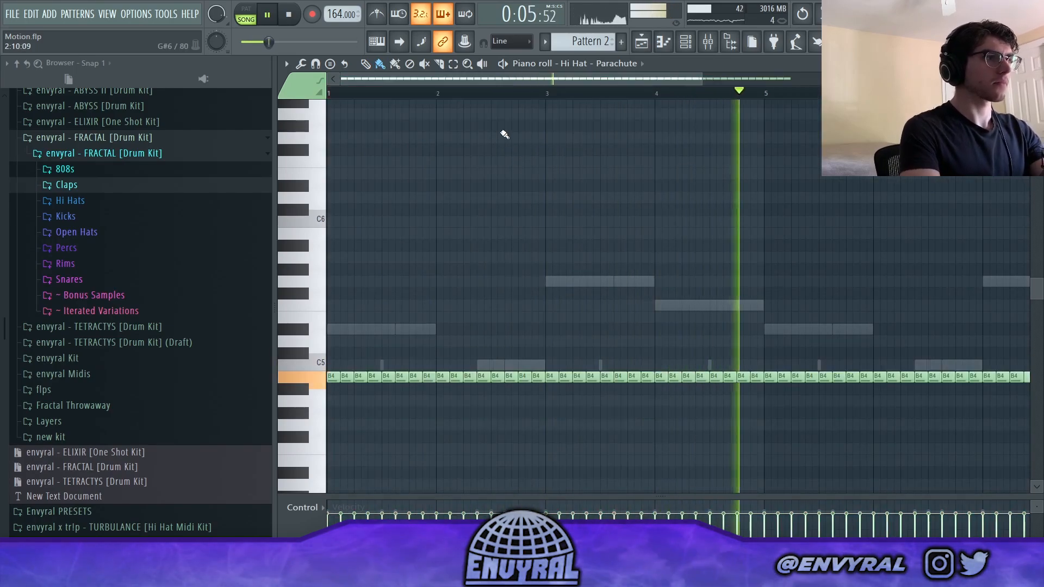
- Change the piano roll snap and rework the hi-hat line with gaps and short lower-pitched rolls at the ends of bars 2 and 4
scroll(503, 133, down, 3)
drag(567, 286, 526, 300)
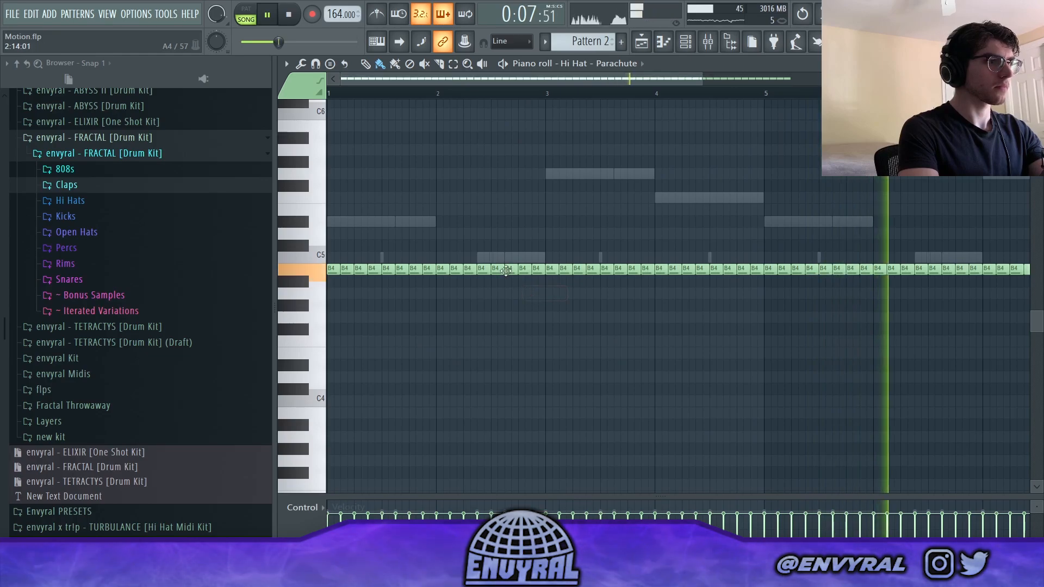
click(514, 43)
click(523, 102)
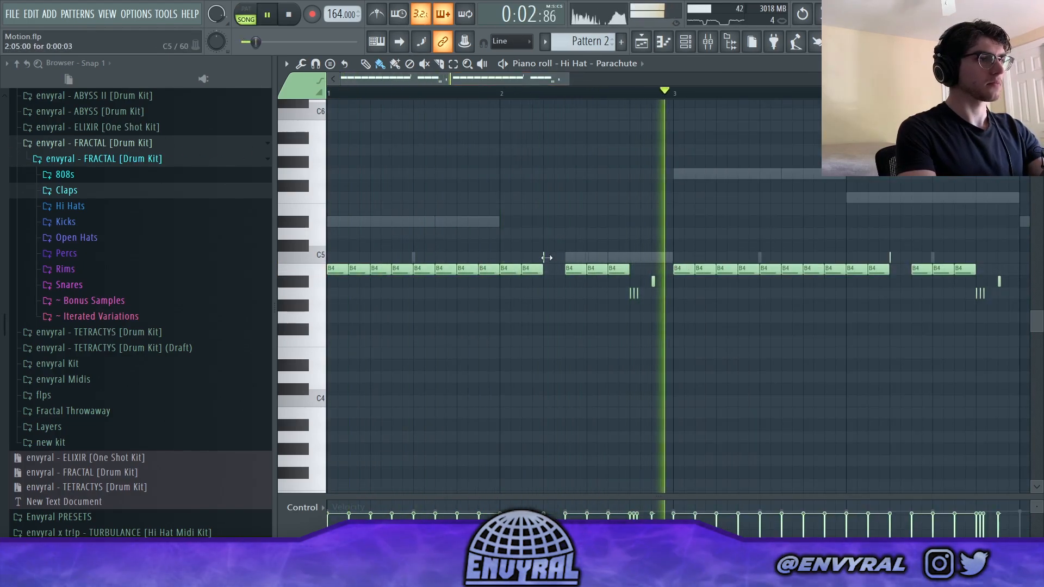
- Rework the hi-hats in bar 3 with gaps and short lower-pitched hits on A4 and G#4
drag(524, 78, 569, 80)
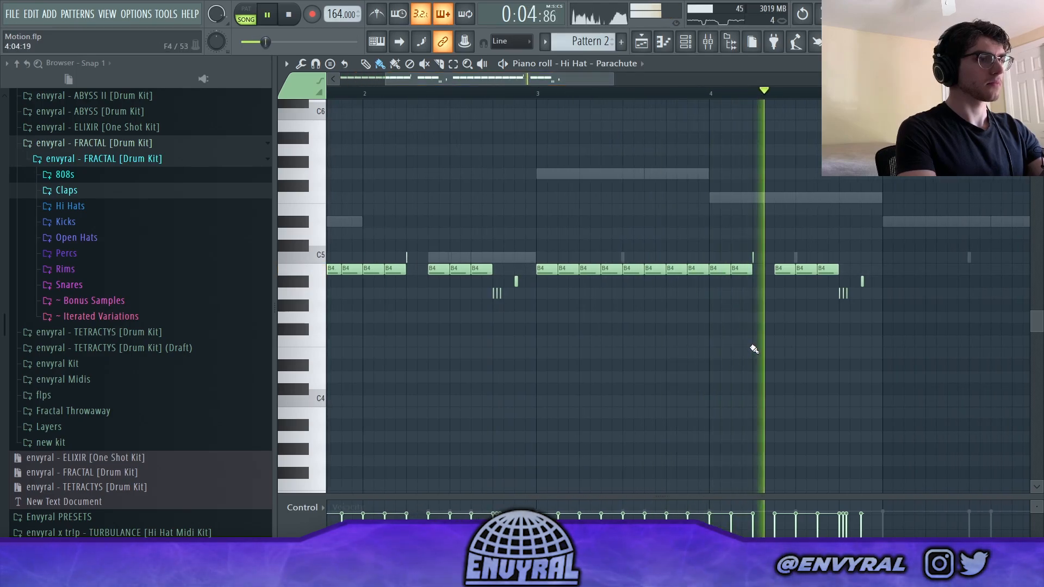
key(space)
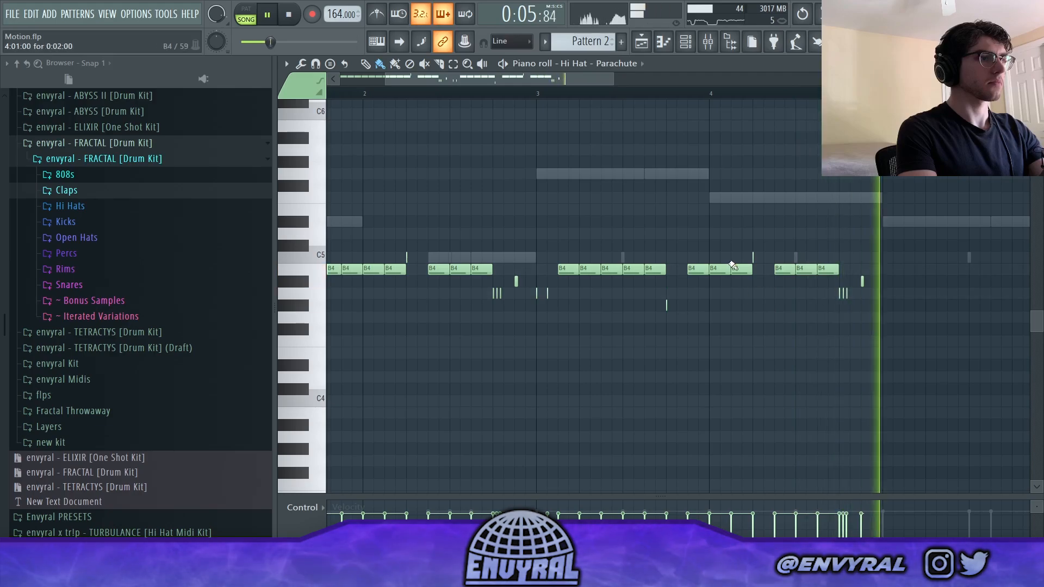
key(space)
- Duplicate the four-bar Hi Hat - Parachute line into bars 5 to 8 and deselect the notes
scroll(510, 93, down, 4)
drag(667, 93, 1, 116)
key(ctrl+b)
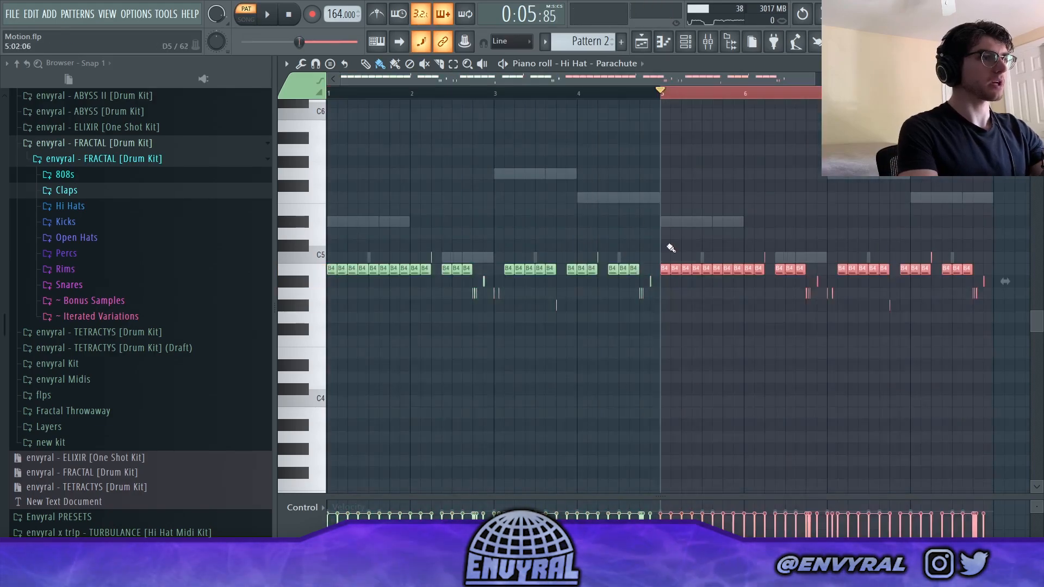
key(ctrl+d)
scroll(654, 90, up, 5)
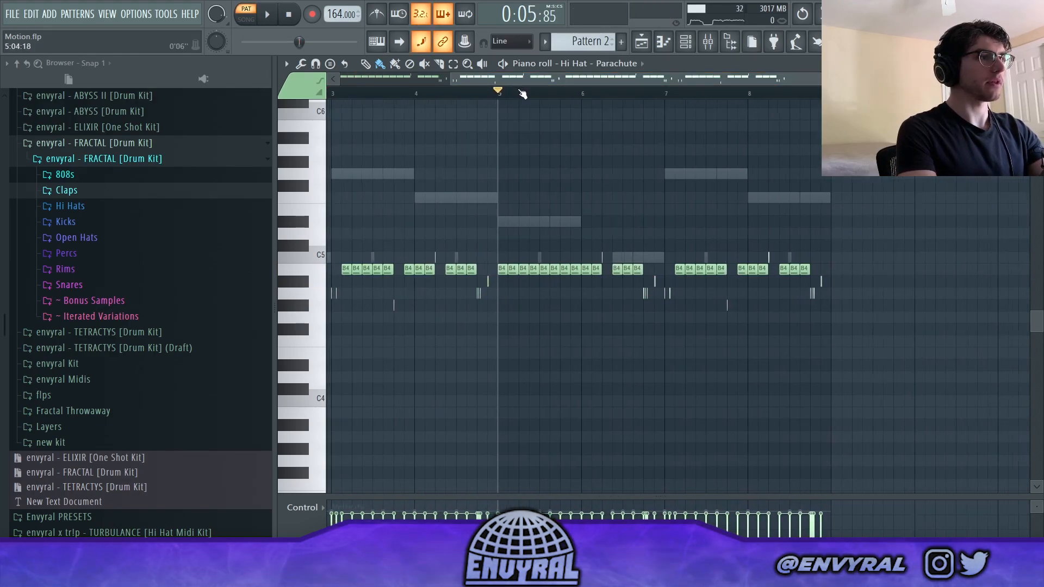
- Add a six-note A4 hi-hat roll at 1/6 step snap in bar 8, shorten its notes and audition it
key(space)
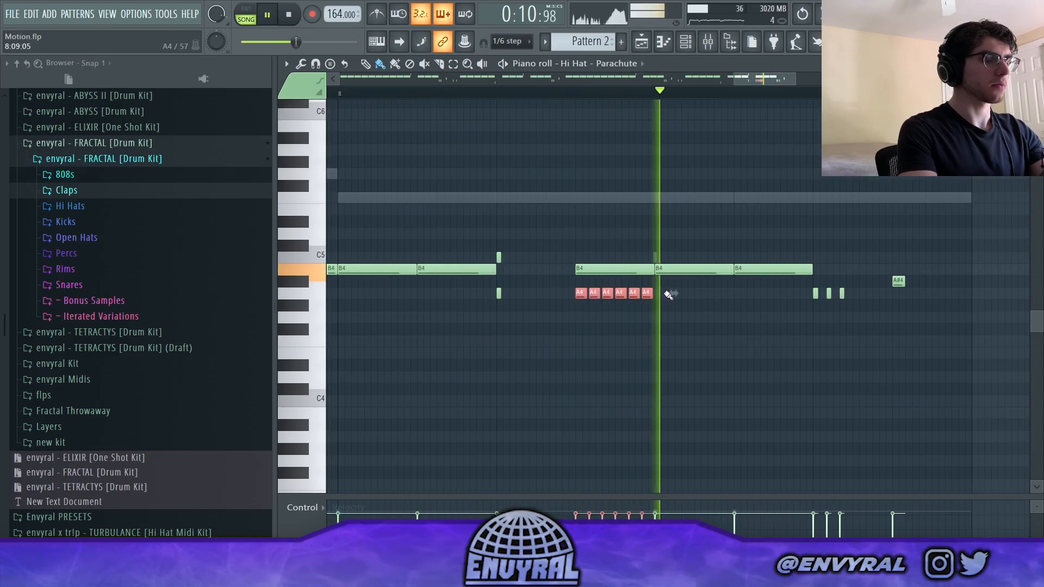
key(space)
drag(663, 288, 569, 310)
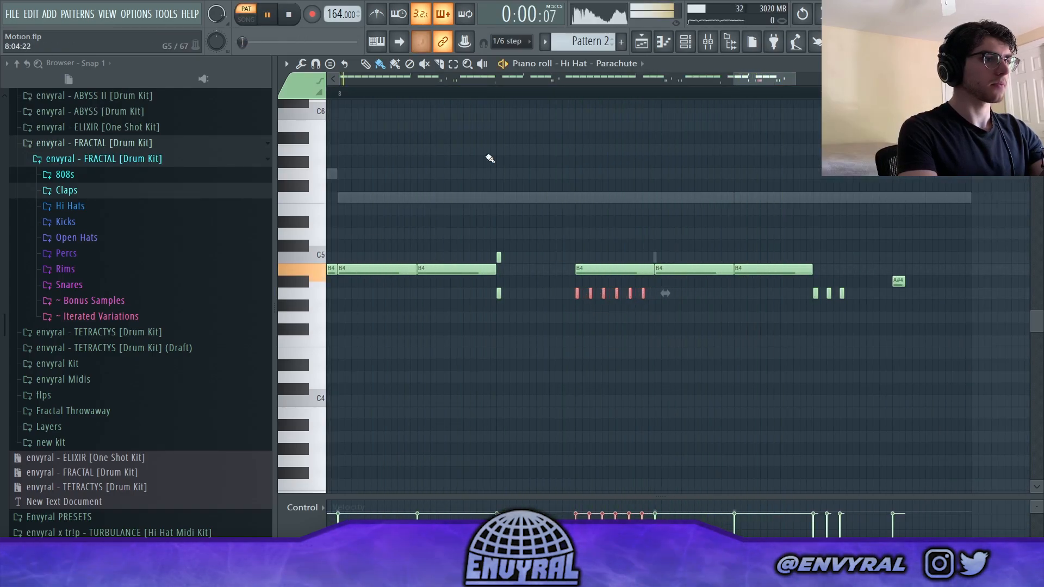
click(482, 96)
click(248, 20)
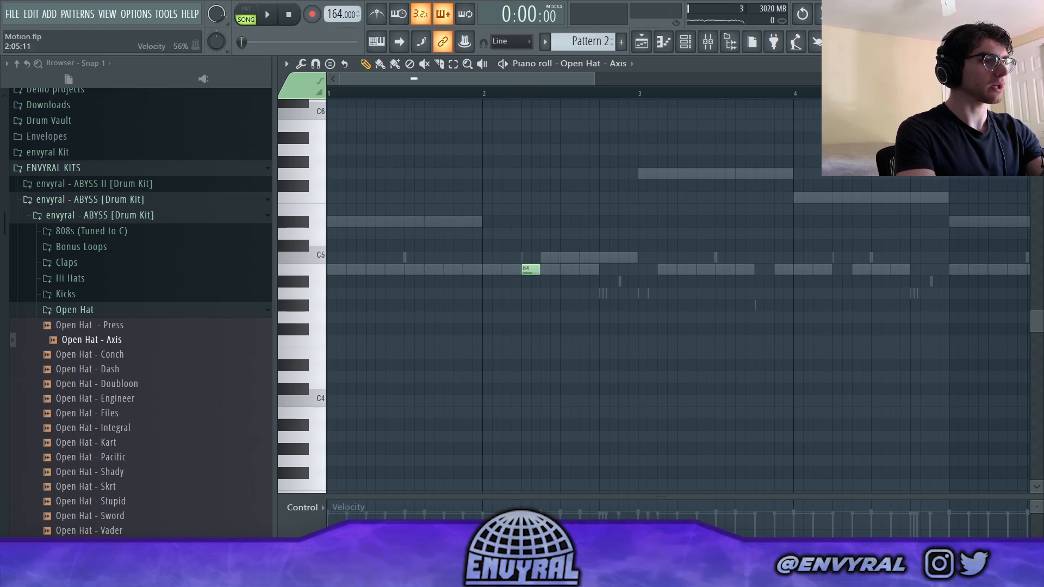
- Move the Open Hat - Axis note in bar 2 up to C5 and add a matching C5 note in bar 4
drag(531, 269, 531, 258)
key(space)
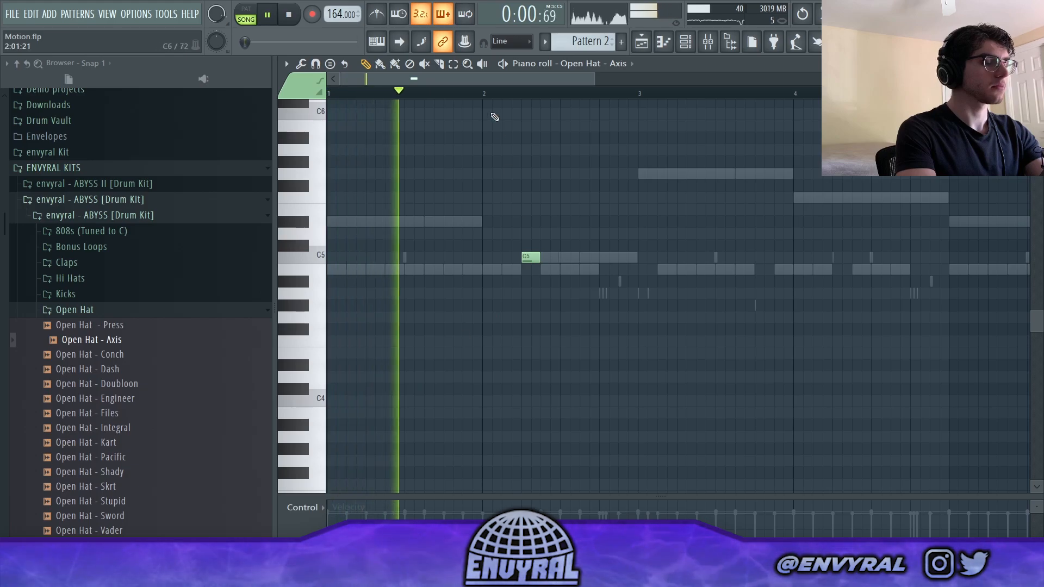
scroll(507, 98, down, 2)
click(684, 256)
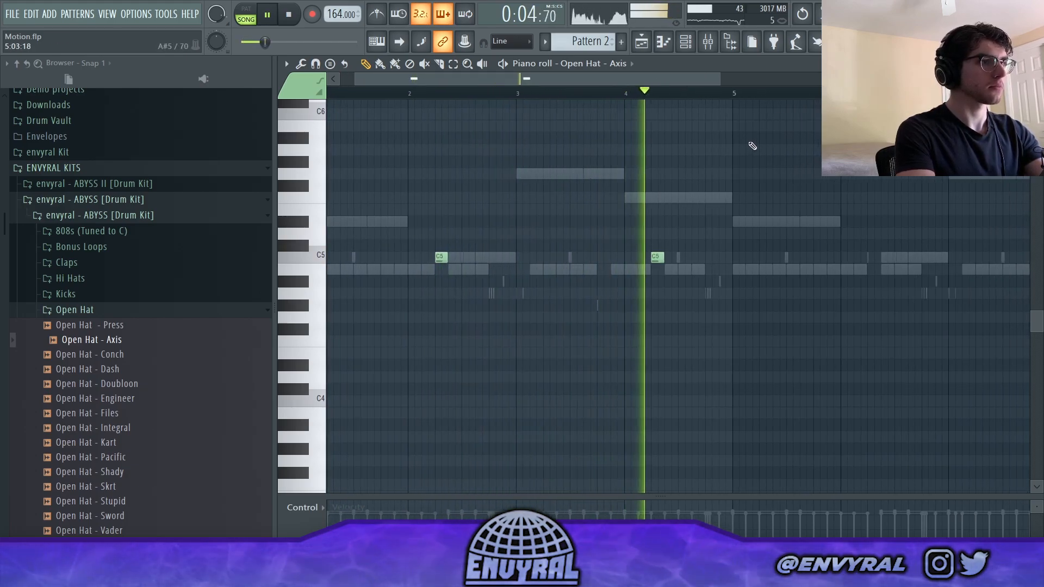
- Repeat the open hats in bars 5 to 8, using Open Hat - Kart in bars 2 and 6, and add an extra Open Hat - Axis hit in bar 8
scroll(670, 100, down, 2)
key(ctrl+a)
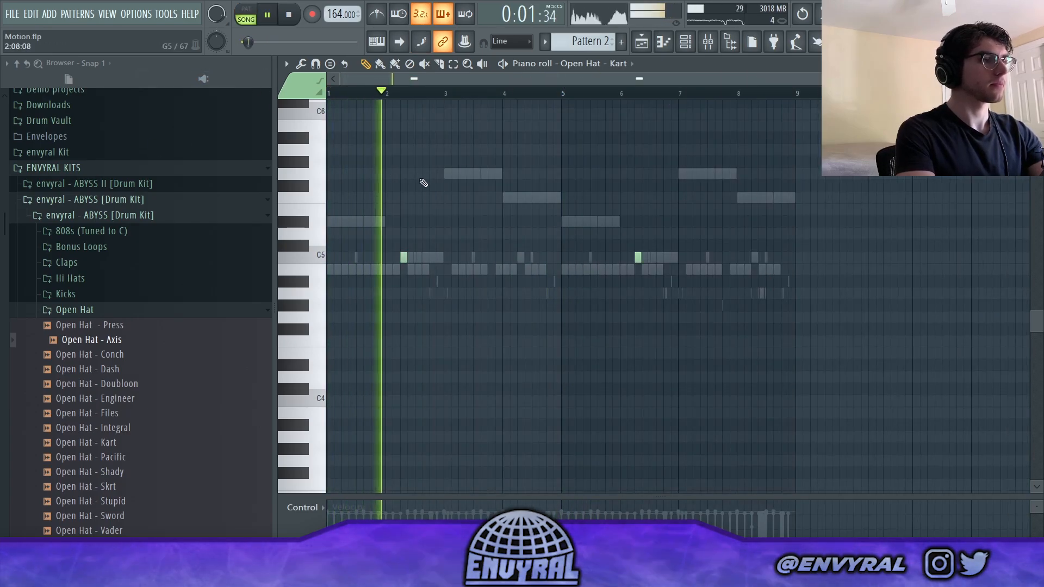
click(600, 62)
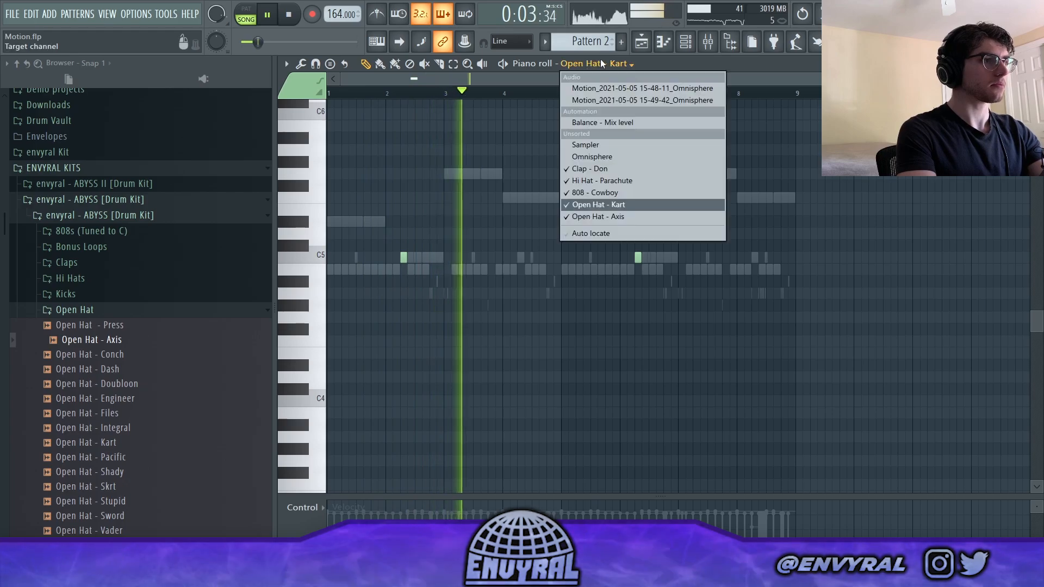
click(601, 215)
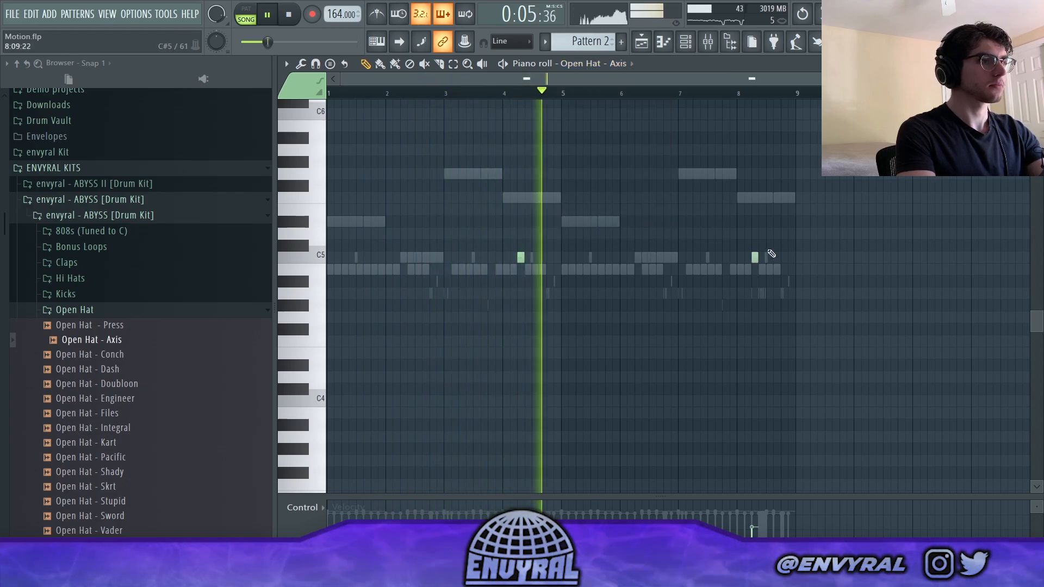
scroll(737, 94, up, 2)
drag(747, 83, 779, 92)
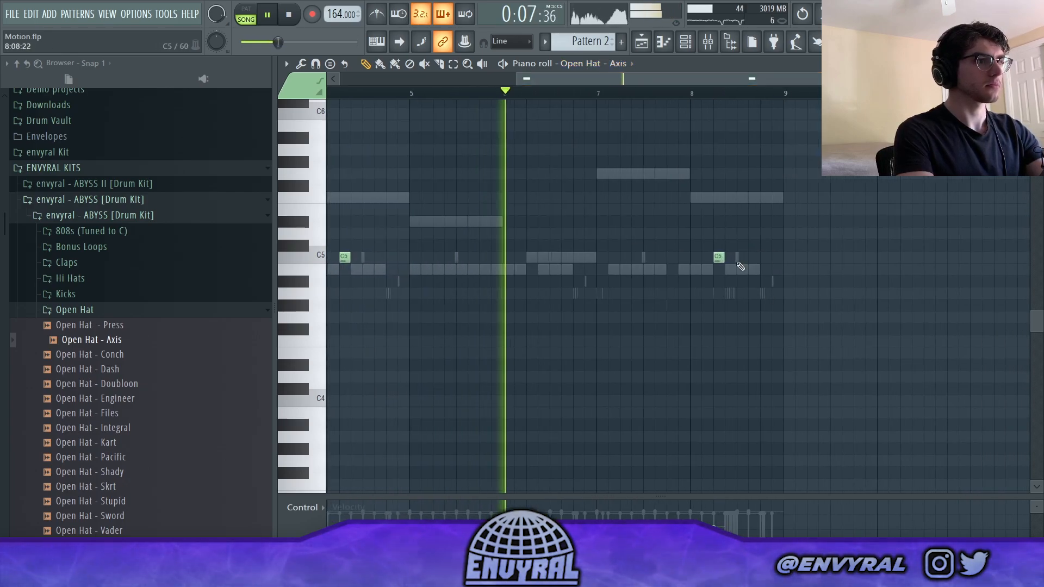
click(741, 259)
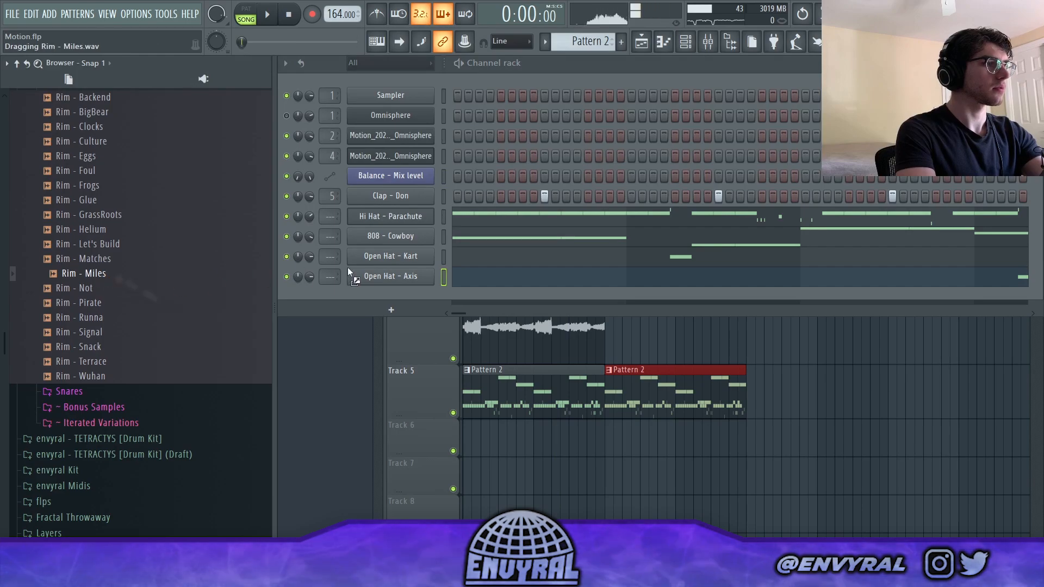
- Add Rim - Miles as a channel below Clap - Don, paste the clap pattern into it, and play with the clap muted
drag(347, 267, 441, 204)
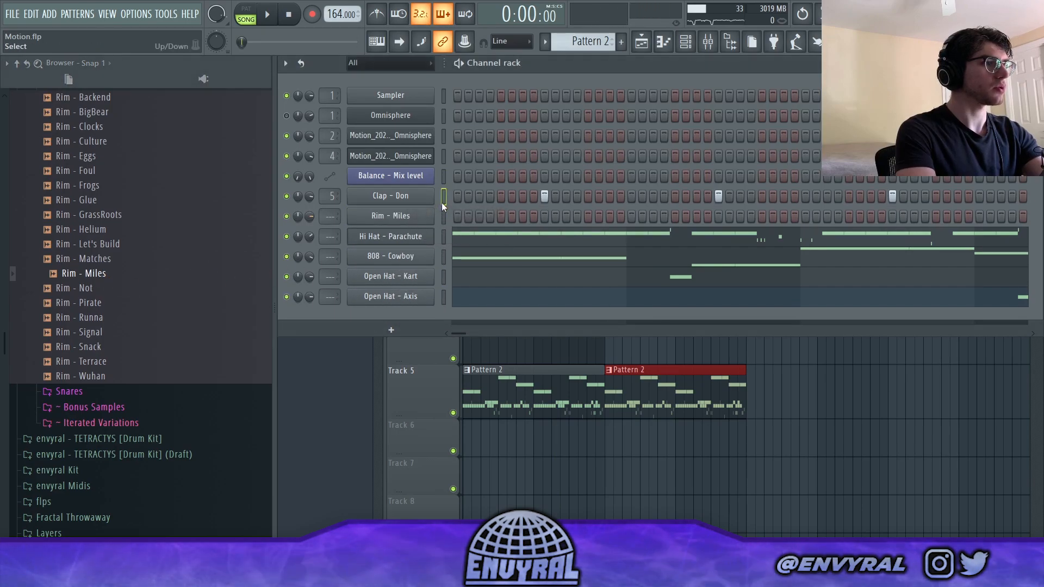
click(444, 215)
key(ctrl+v)
click(287, 196)
key(space)
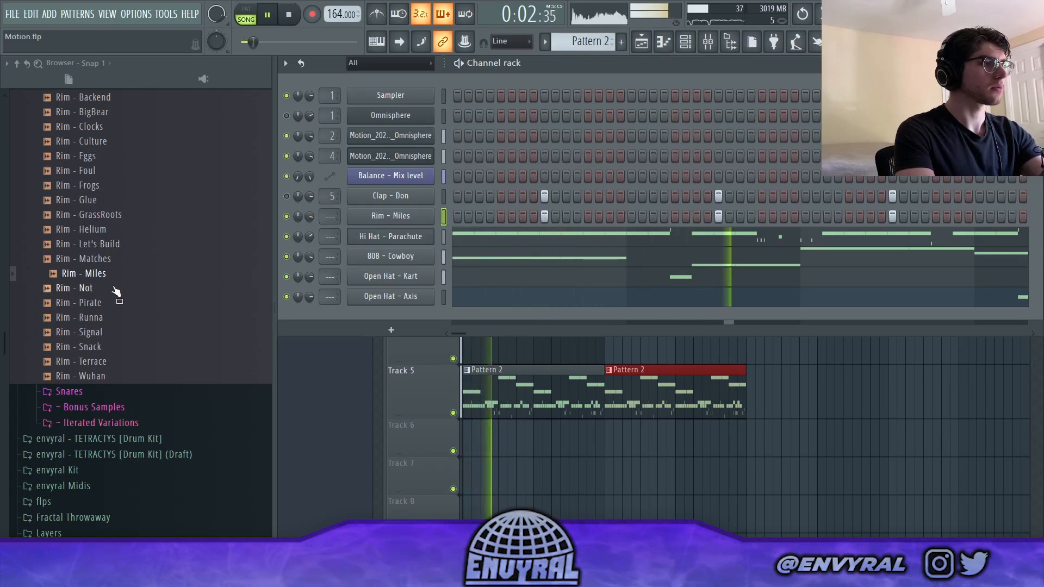
- Replace the Rim - Miles sample with Rim - Signal and play the beat
key(space)
drag(98, 319, 100, 322)
drag(382, 225, 383, 218)
key(space)
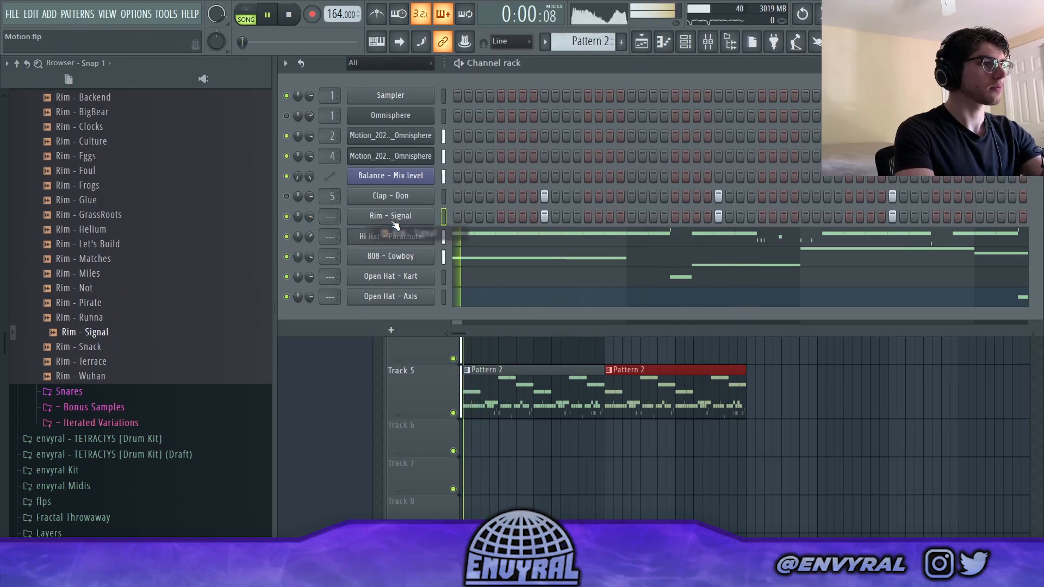
- Browse to the TETRACTYS kit's Percs folder and add Perc - Shake as a new channel
scroll(77, 247, up, 4)
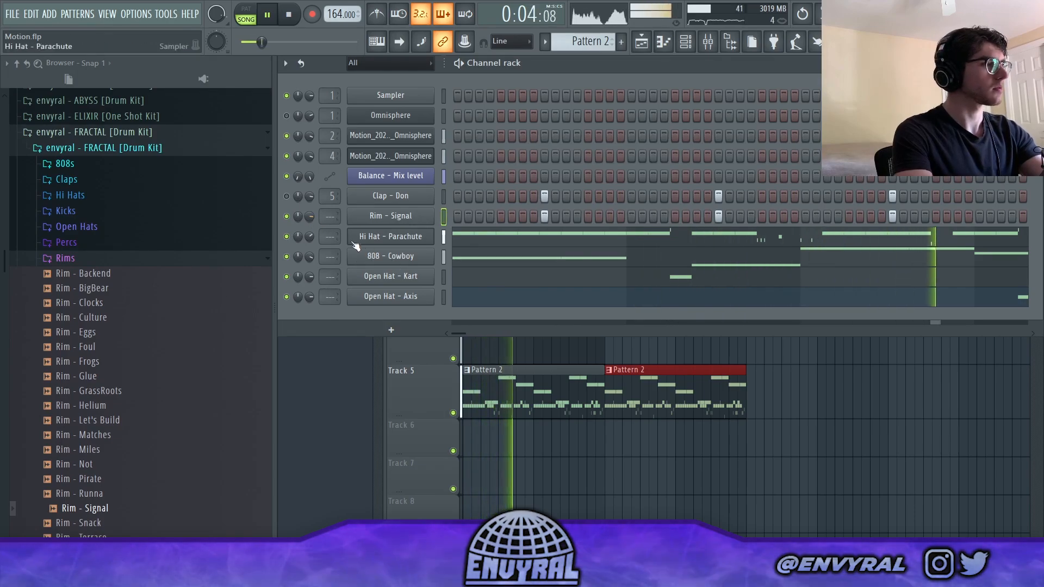
click(93, 256)
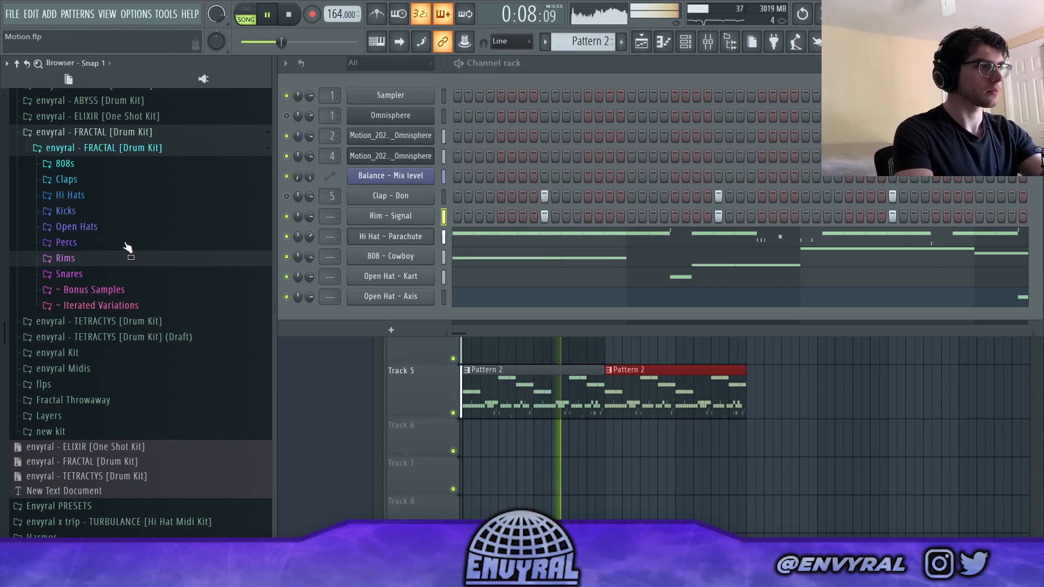
click(118, 216)
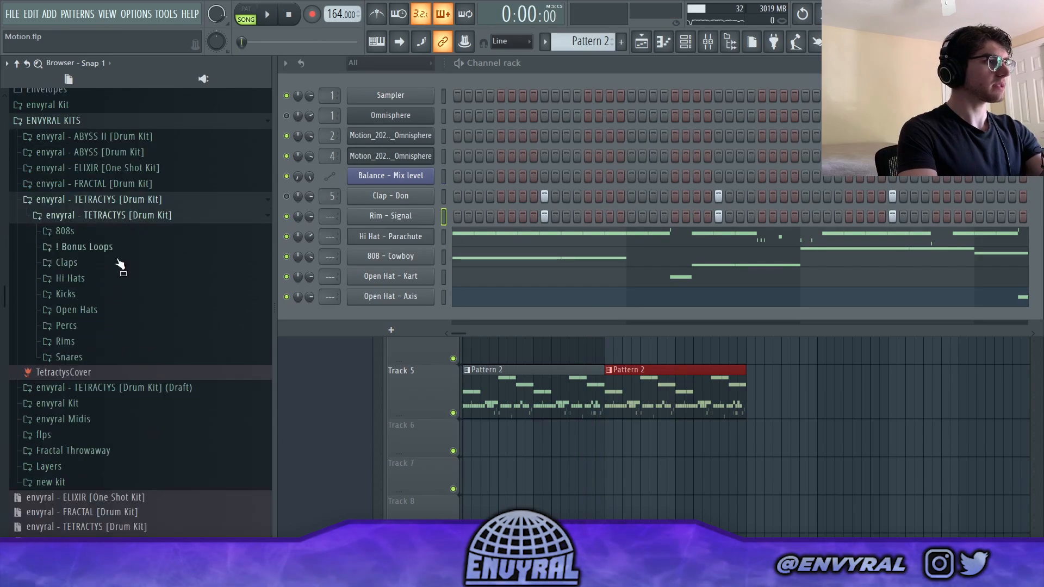
click(67, 326)
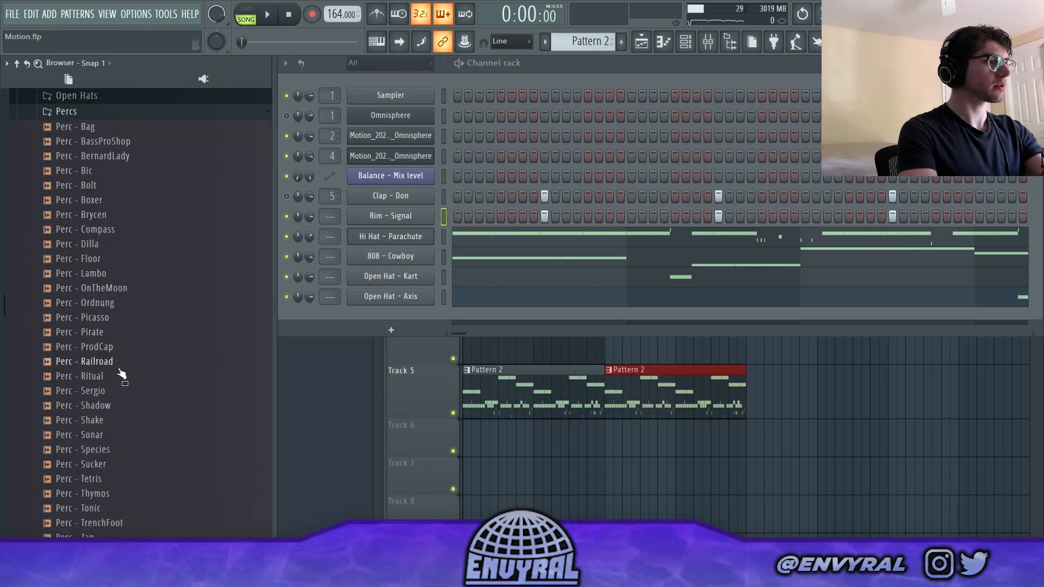
click(107, 435)
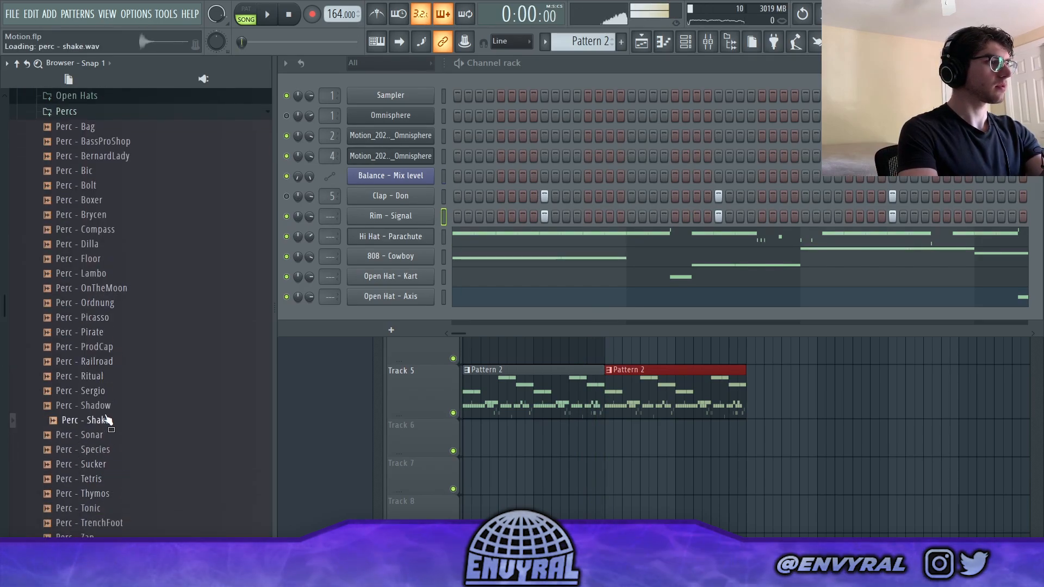
drag(112, 420, 405, 354)
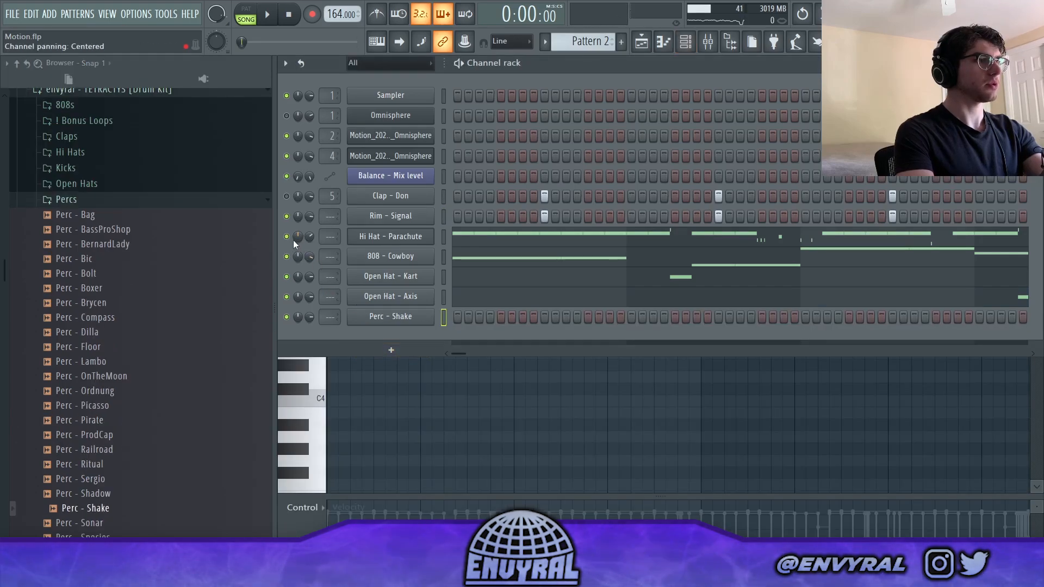
- Place Perc - Shake C5 notes late in bars 1 and 3 and early in bar 4, and duplicate the four bars into bars 5 to 8
right_click(433, 312)
click(439, 316)
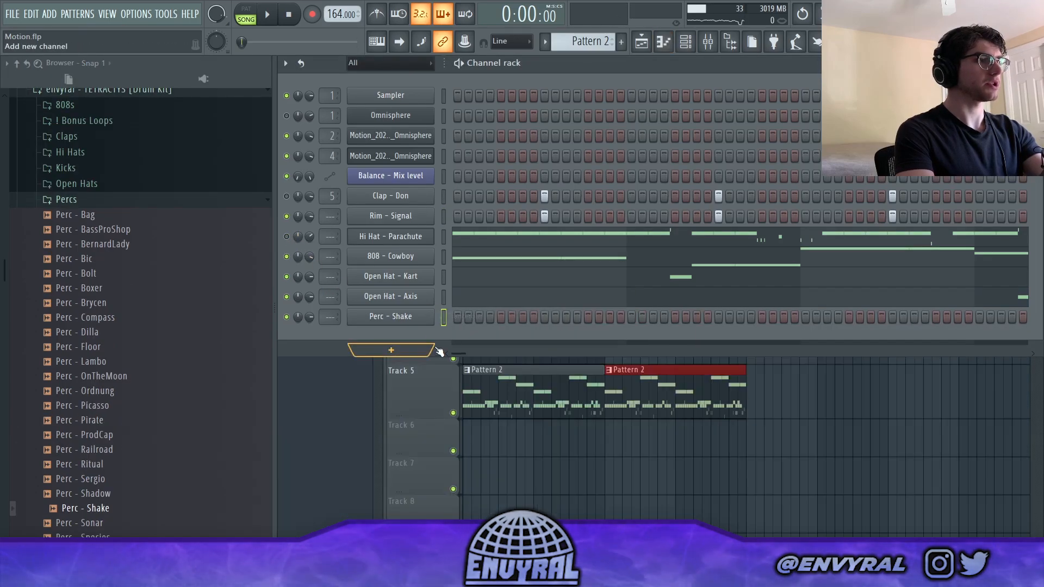
right_click(434, 313)
click(455, 316)
key(space)
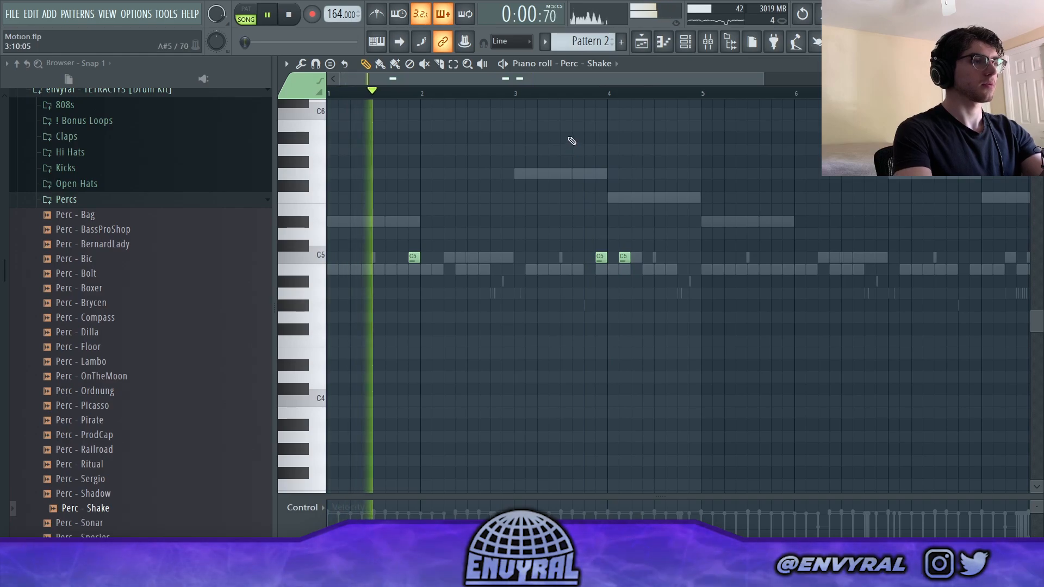
scroll(579, 167, down, 2)
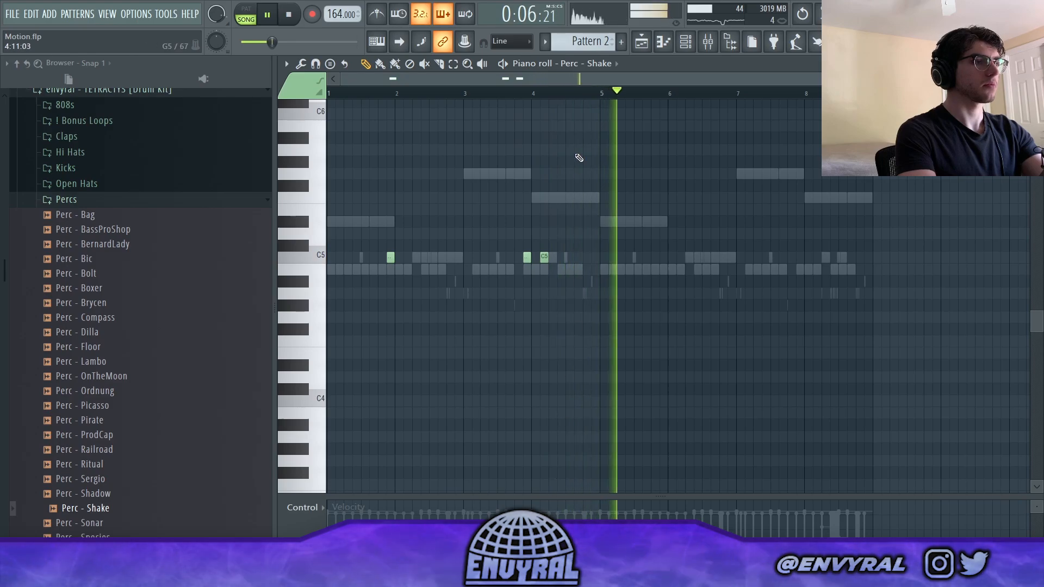
drag(602, 94, 603, 97)
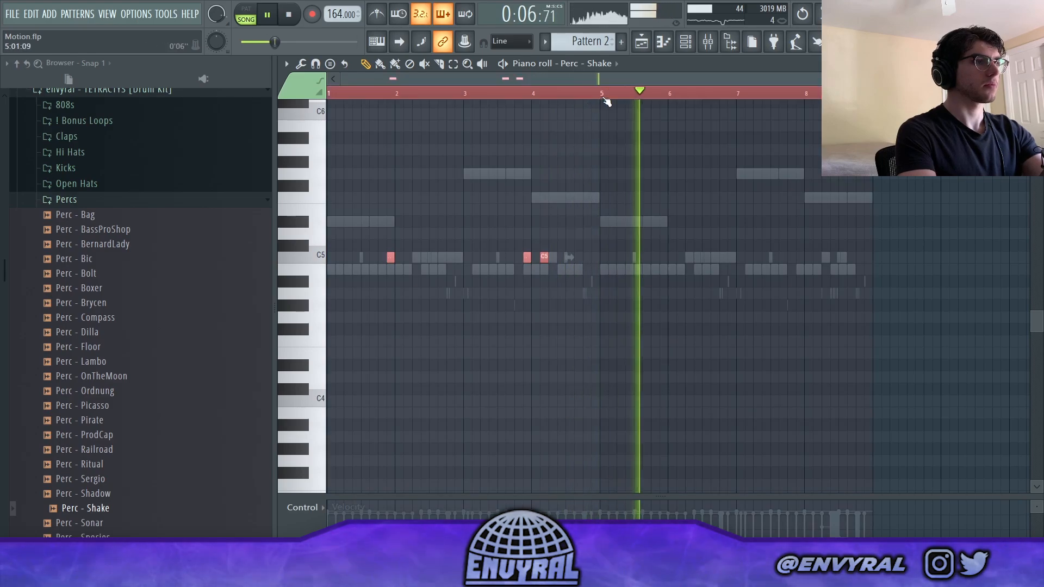
drag(604, 97, 330, 96)
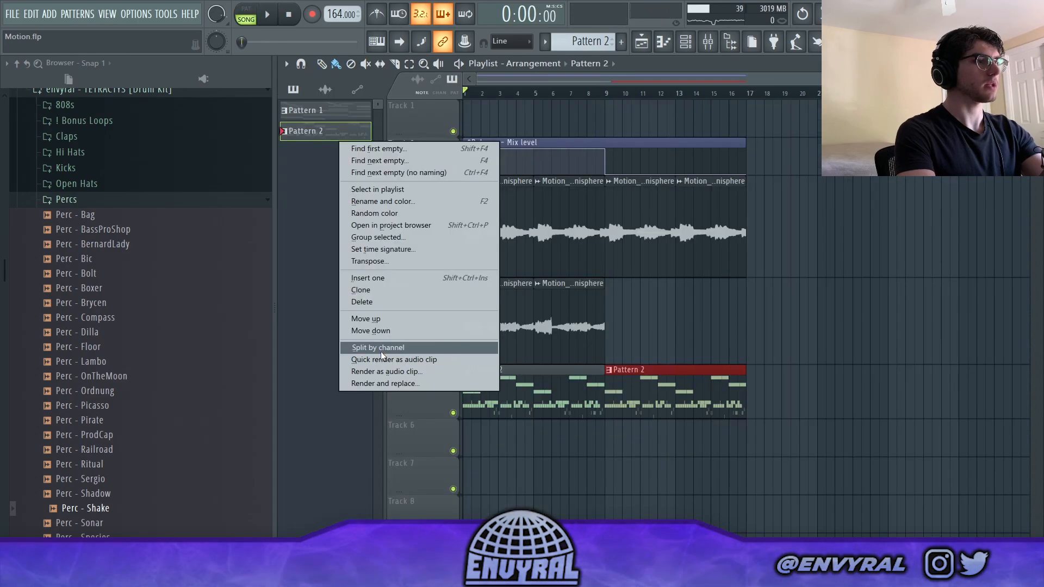
- Split Pattern 2 by channel and lay the separate drum clips on their own playlist tracks from bar 9 to bar 25
click(381, 349)
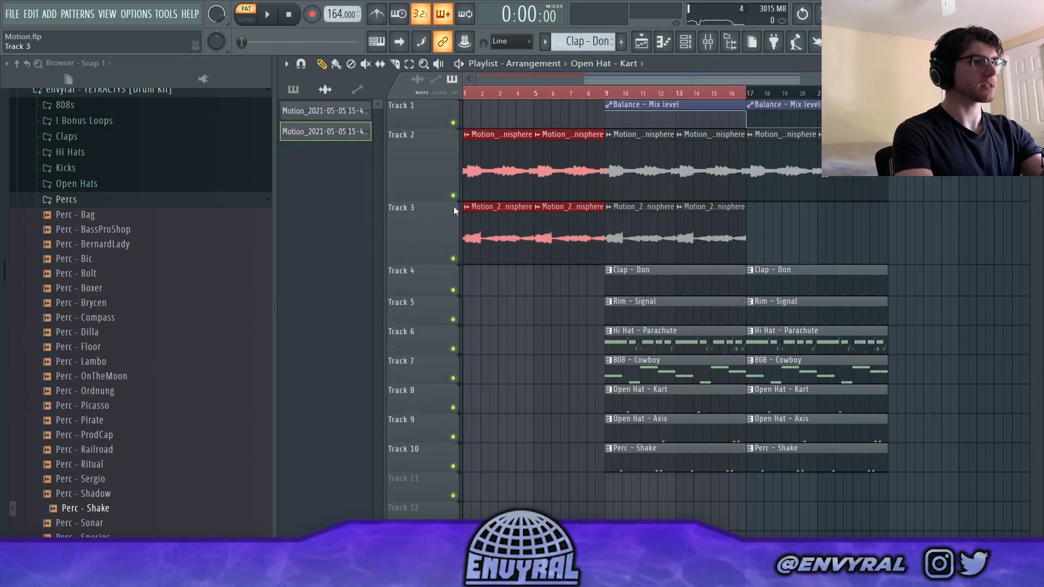
key(space)
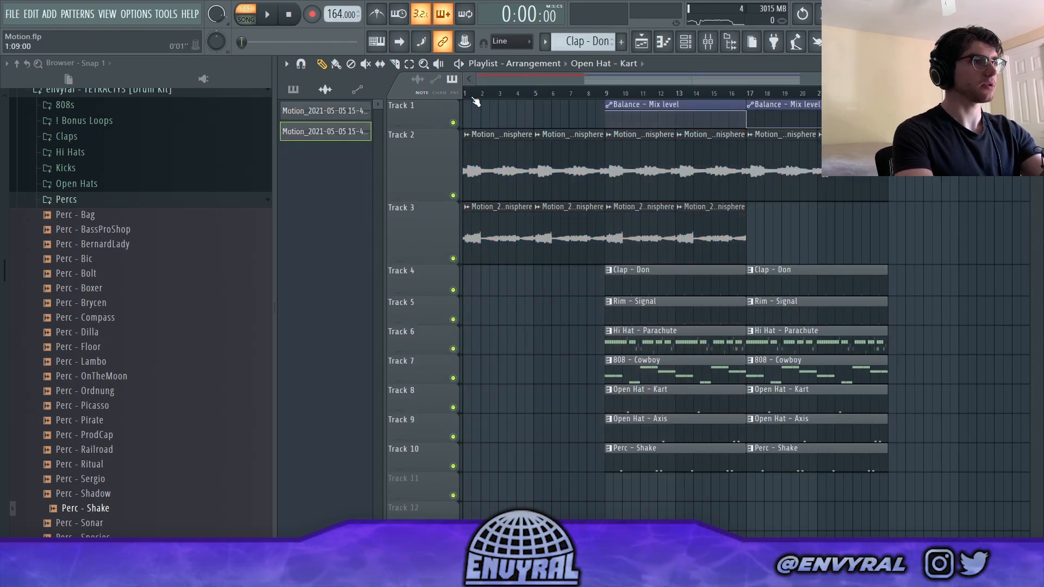
- Move the second section to bar 25 without the clap, and duplicate the bar 9 drum section without Rim - Signal and Perc - Shake to bar 17
scroll(704, 358, down, 2)
key(F6)
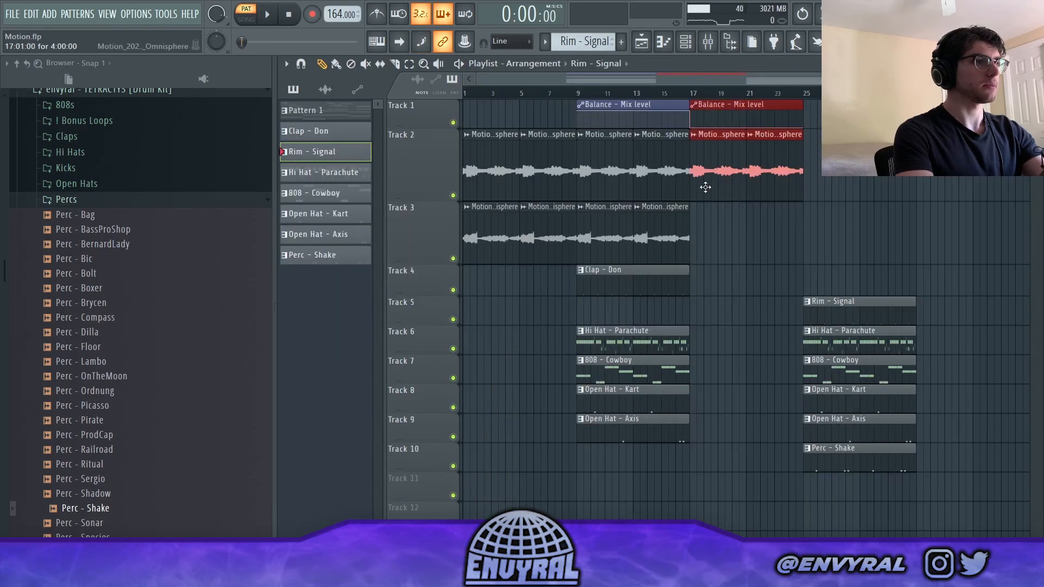
drag(703, 187, 814, 186)
drag(664, 484, 620, 273)
drag(619, 270, 733, 268)
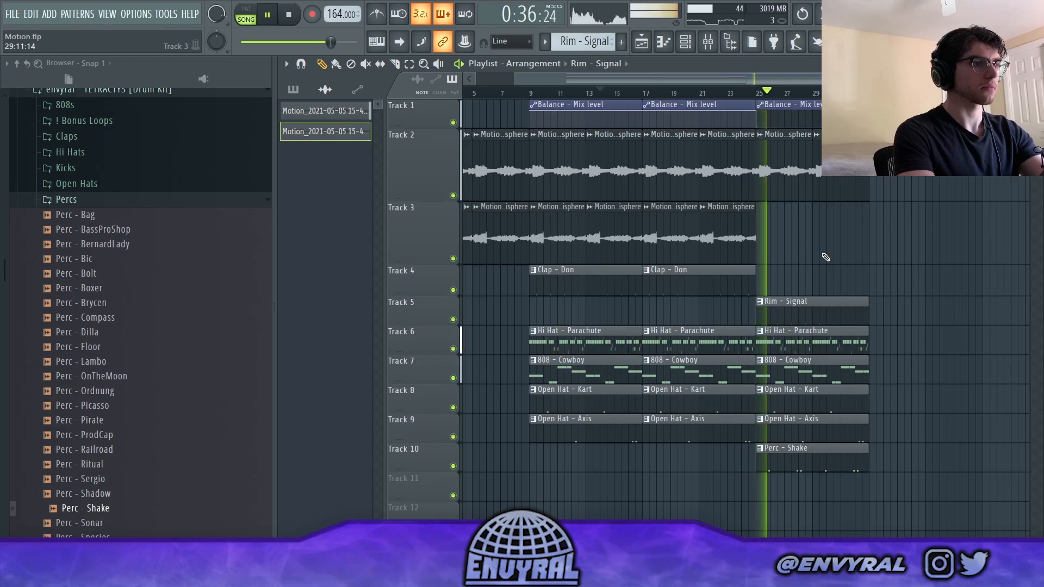
- Delete the Hi Hat - Parachute clip at bar 25 and place a copy at bar 33
right_click(787, 338)
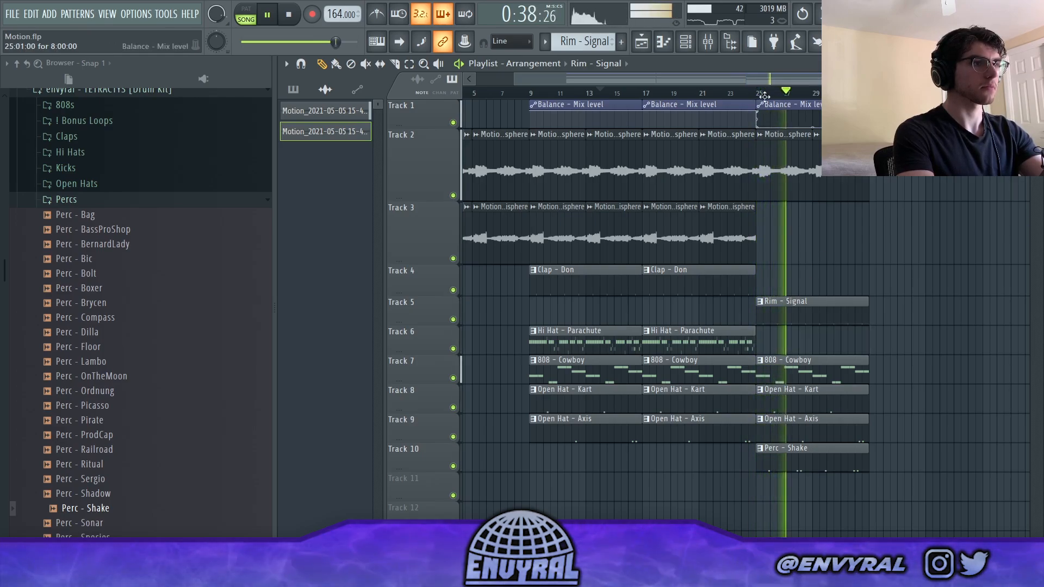
scroll(798, 91, down, 2)
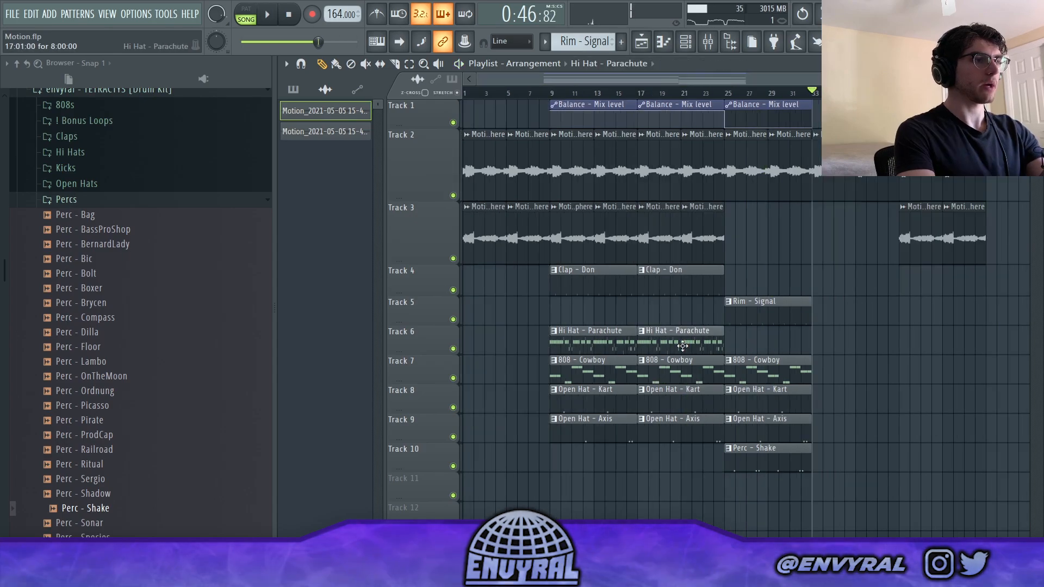
click(683, 346)
click(812, 338)
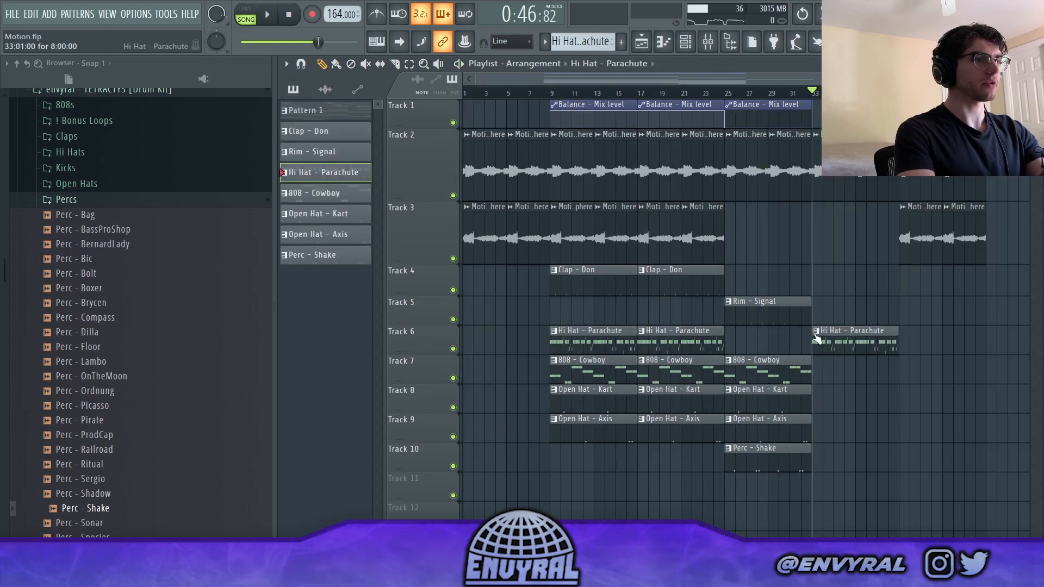
- Make the Hi Hat - Parachute clip at bar 33 unique and thin out its notes and rolls in the piano roll
click(816, 332)
click(847, 413)
double_click(838, 342)
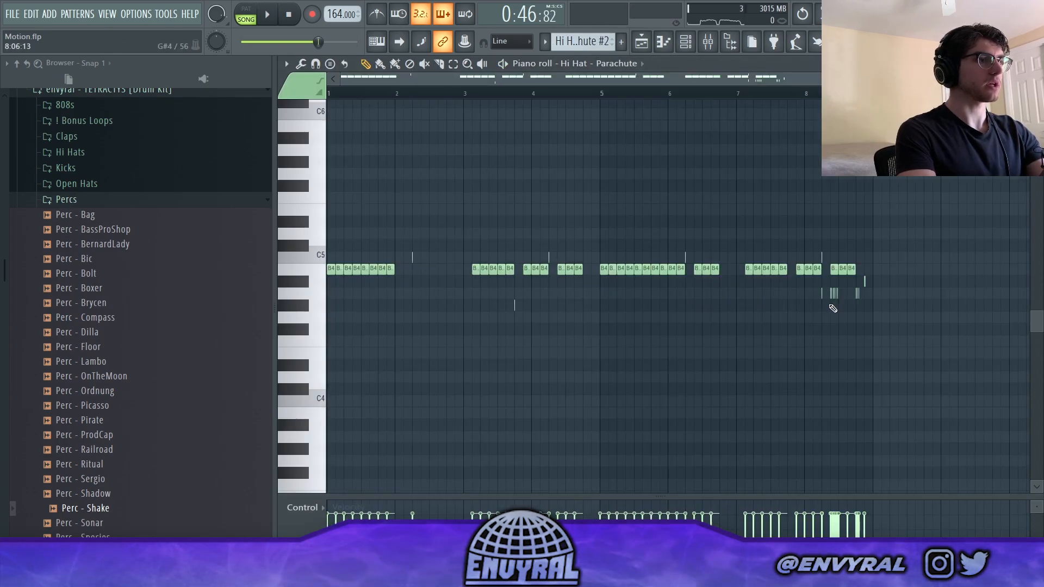
- Add Rim - Signal, 808 - Cowboy, Open Hat - Kart and Open Hat - Axis clips to the section starting at bar 33 in the playlist
key(F5)
key(space)
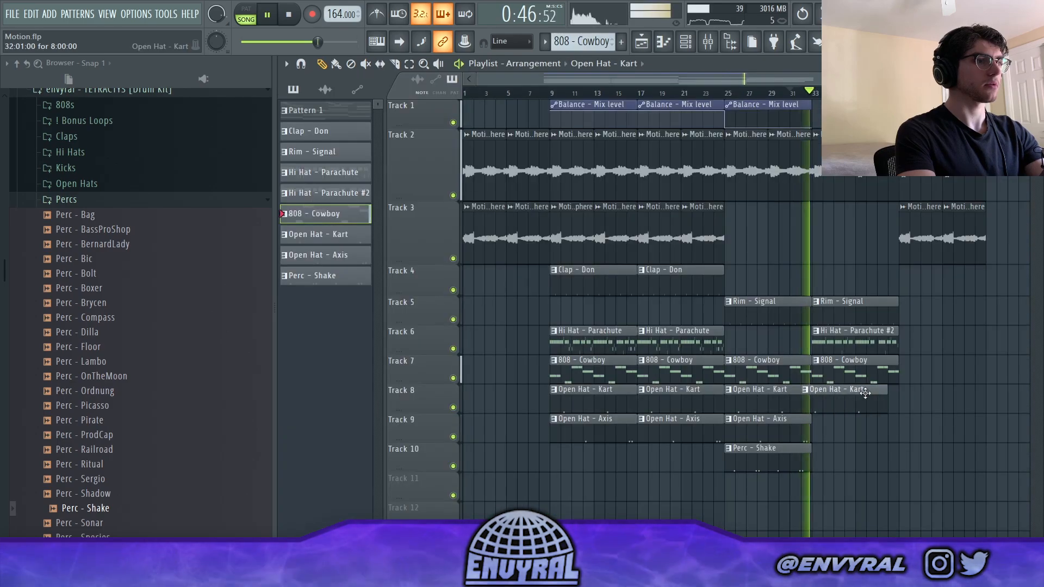
click(873, 422)
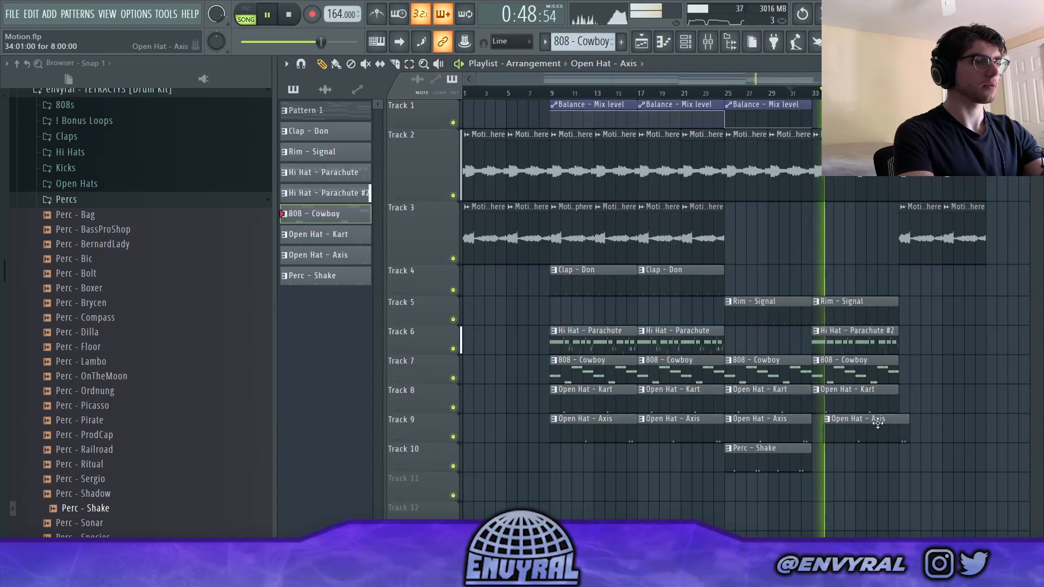